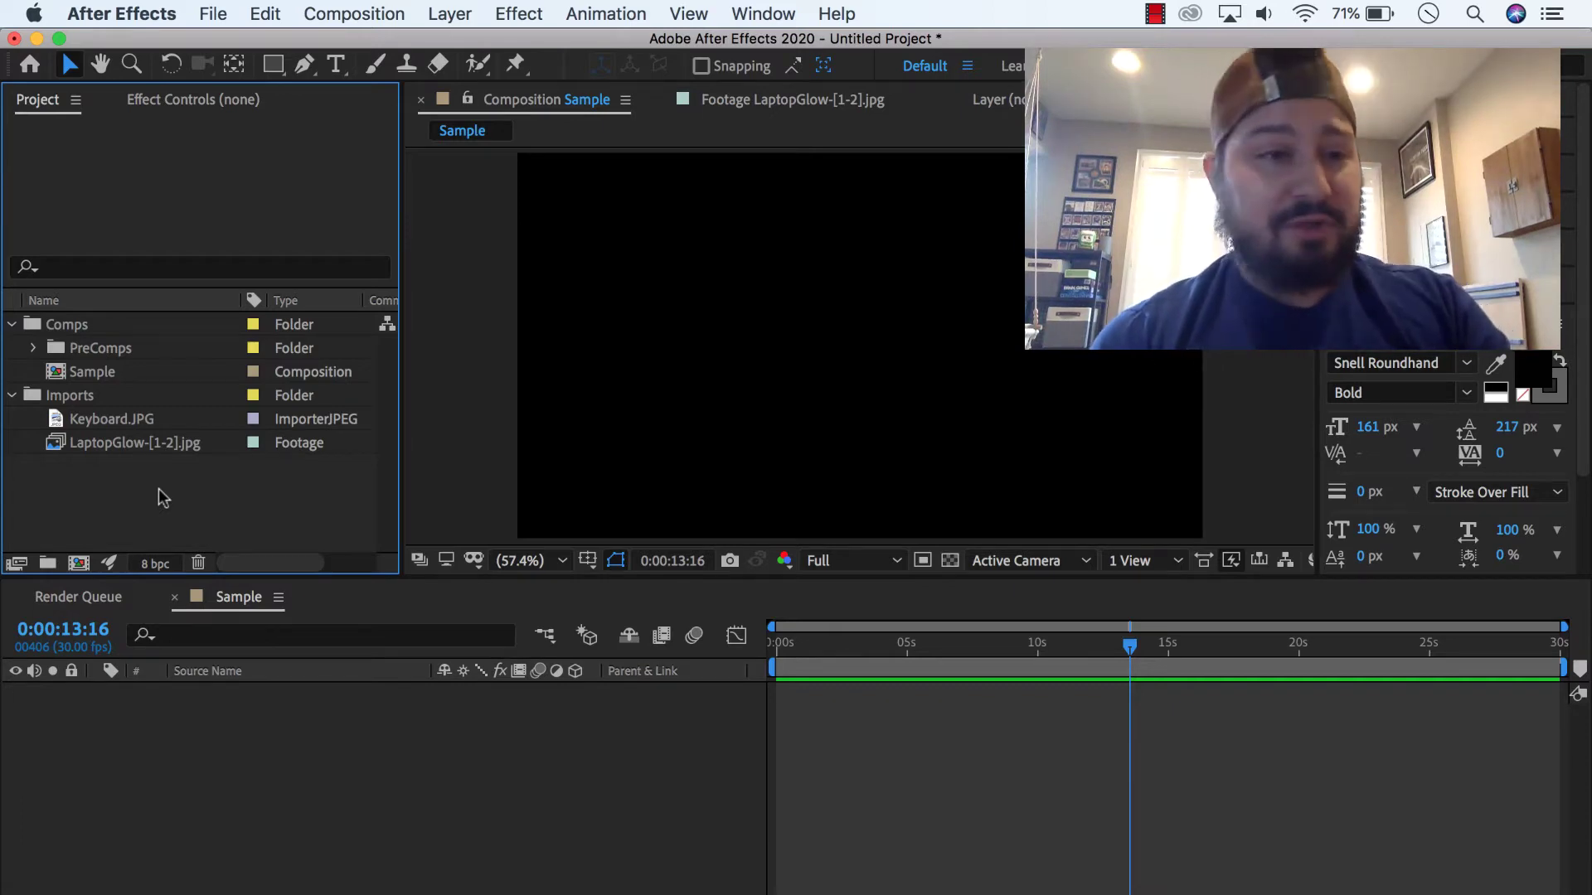
# Preview Keyboard.JPG, add it to the Sample comp, and scrub to about 15 seconds
pyautogui.click(105, 419)
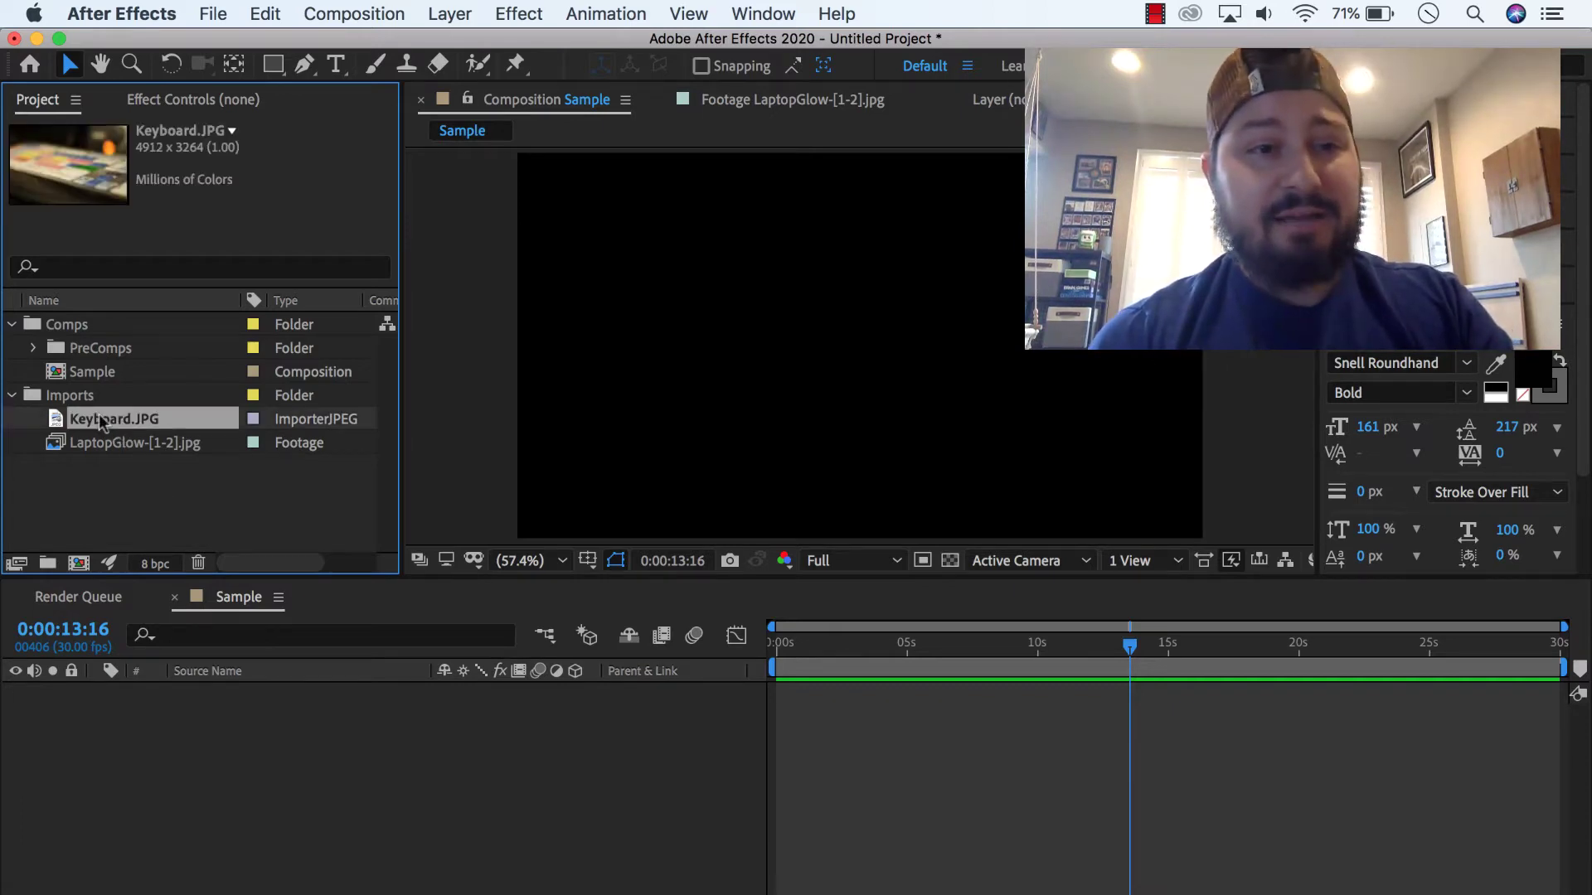
pyautogui.doubleClick(56, 423)
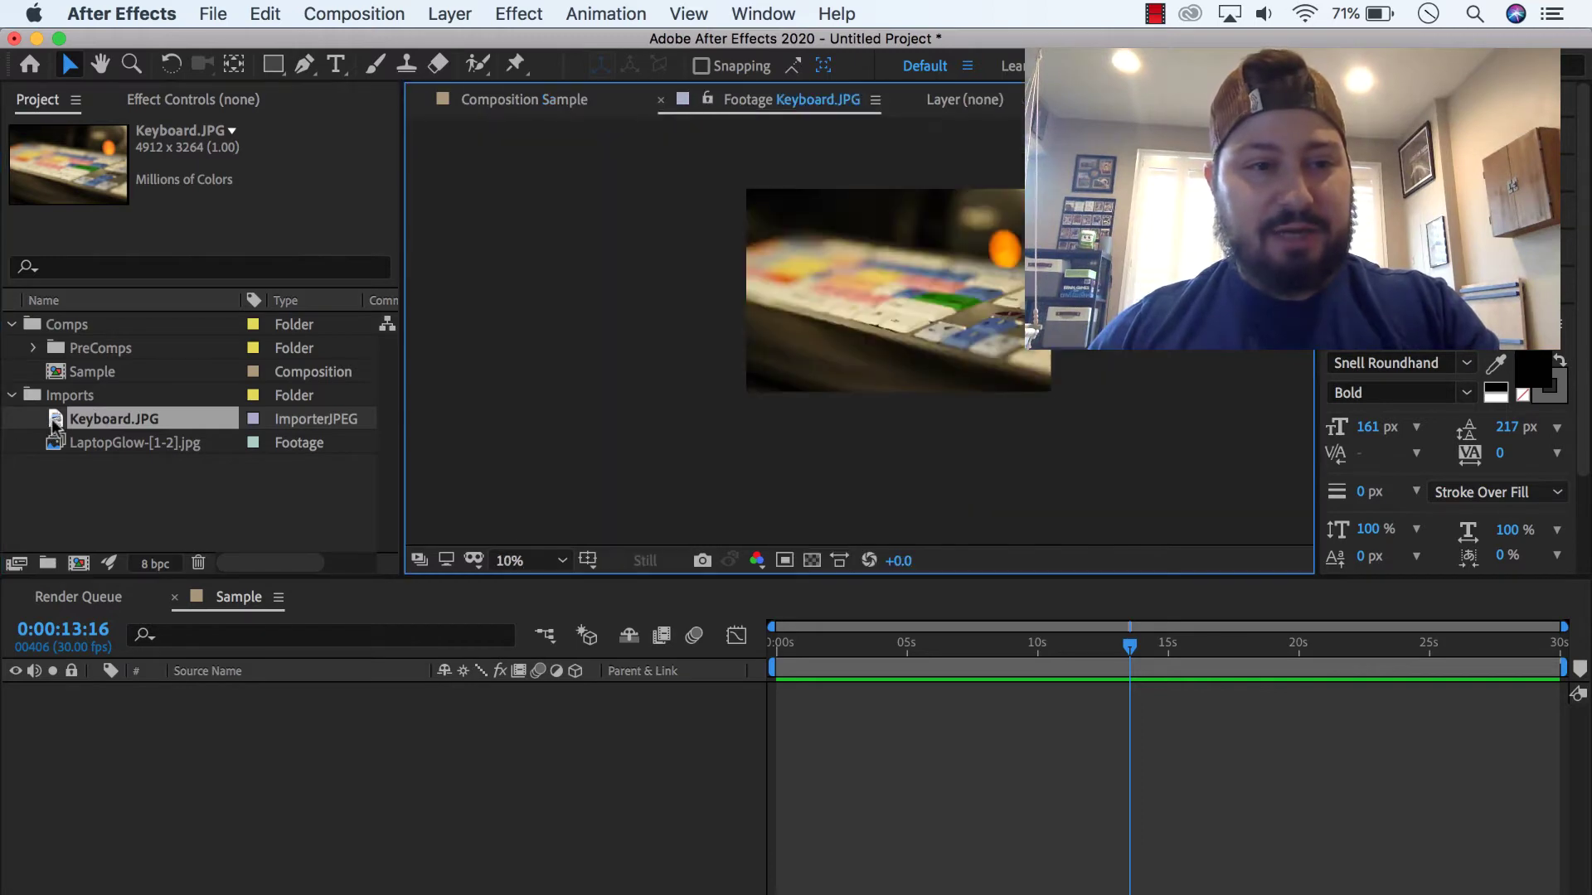
pyautogui.hotkey('ctrl', '/')
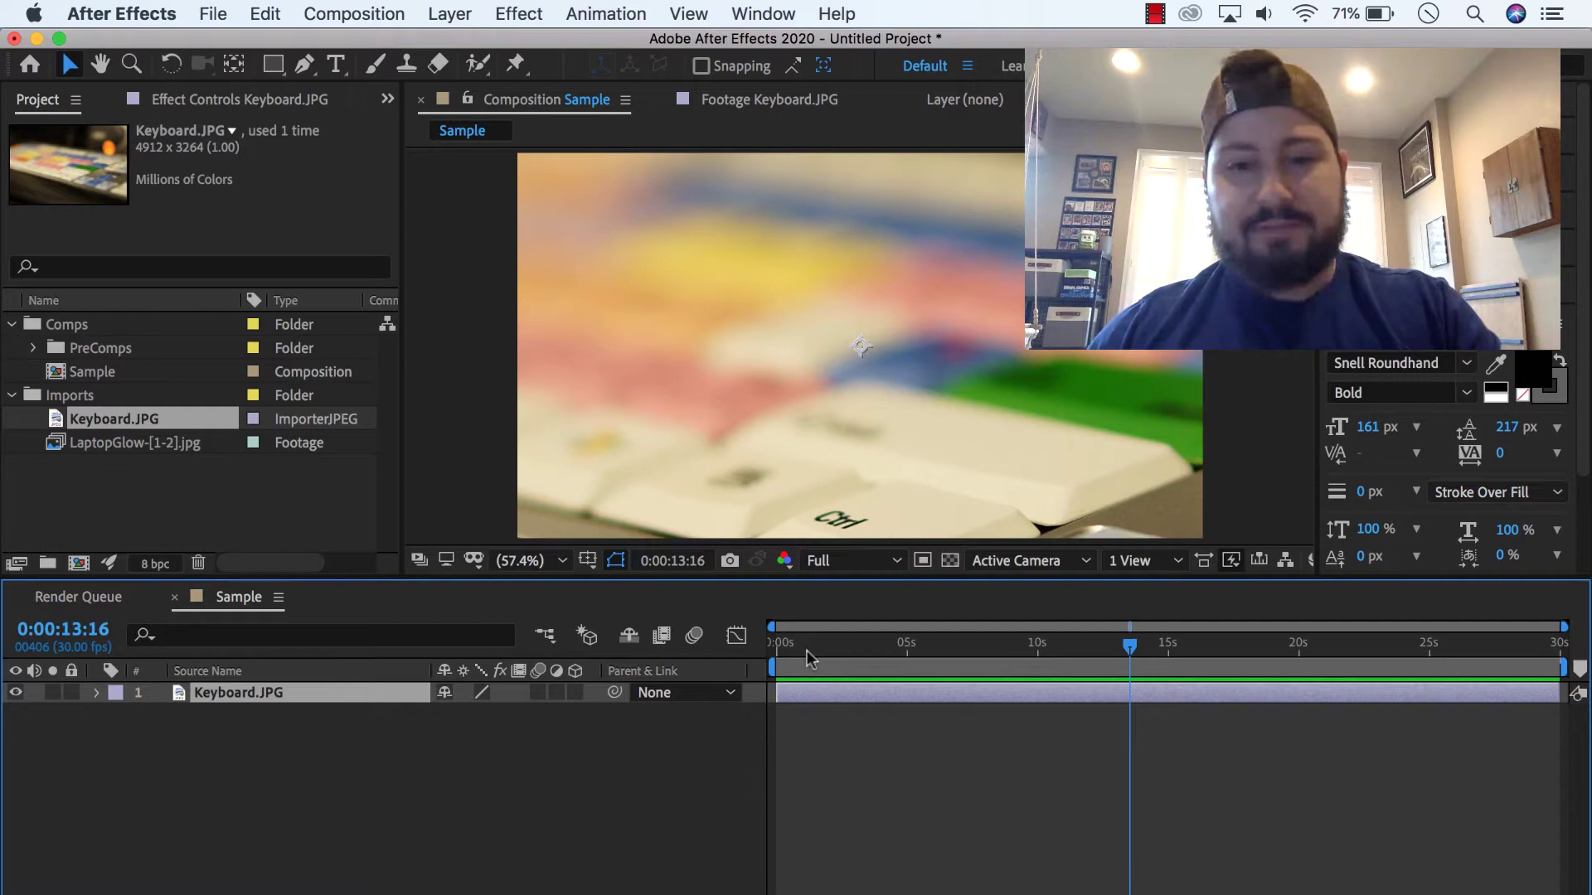
pyautogui.moveTo(808, 650); pyautogui.dragTo(1175, 643)
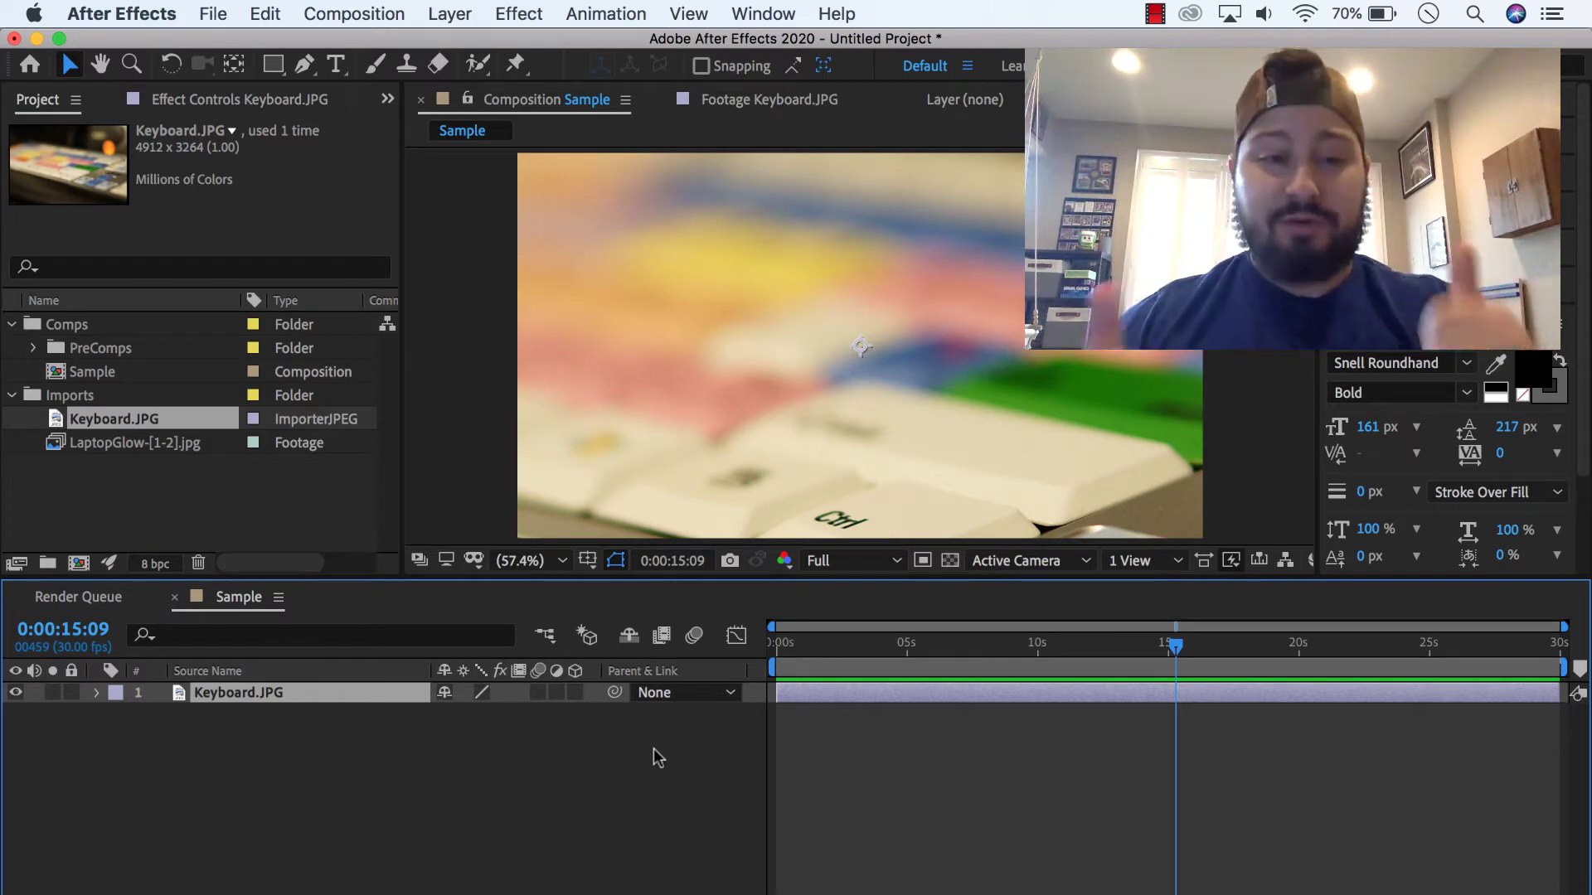
# Drag the LaptopGlow-[1-2].jpg sequence into the Sample timeline above Keyboard.JPG
pyautogui.click(187, 509)
pyautogui.click(63, 446)
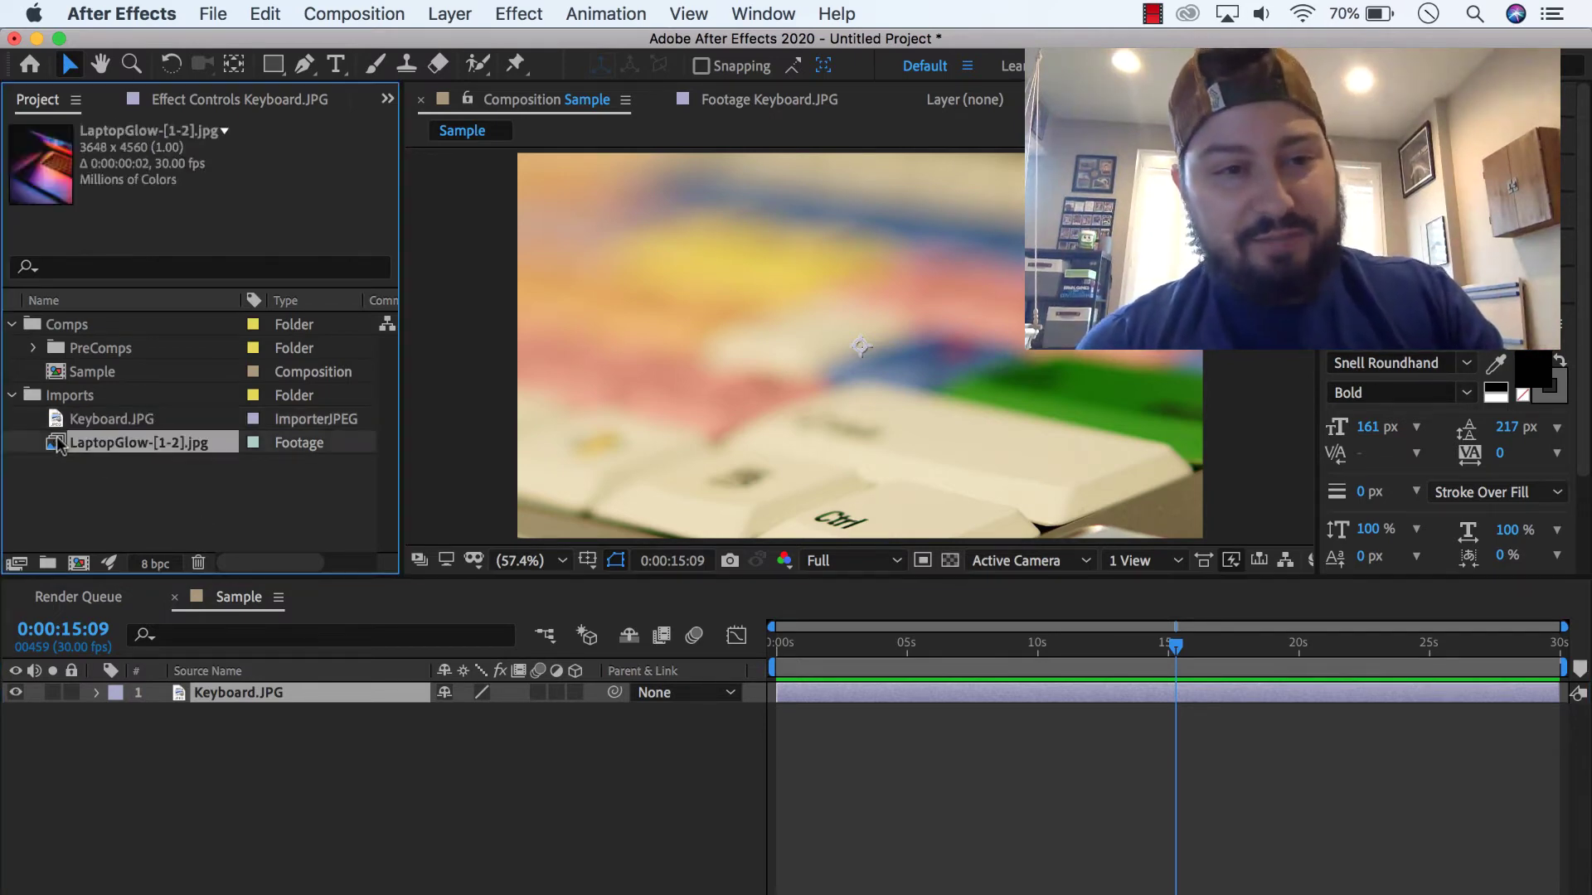
pyautogui.moveTo(55, 450); pyautogui.dragTo(232, 707)
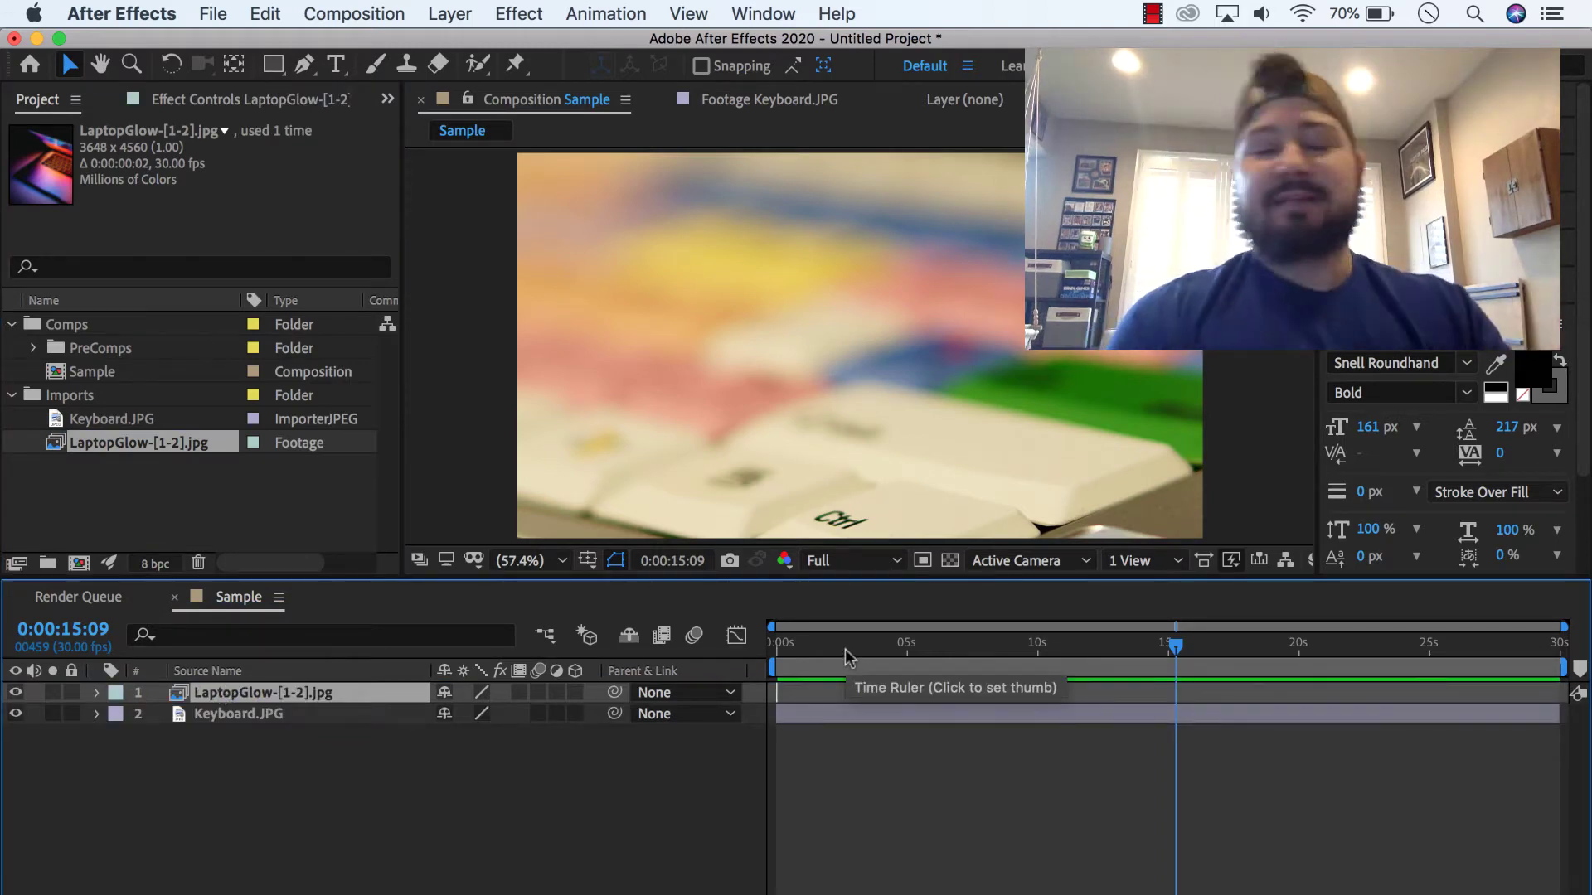
# Return to time 0, zoom to frames, and step through the sequence's two frames
pyautogui.moveTo(845, 649); pyautogui.dragTo(751, 663)
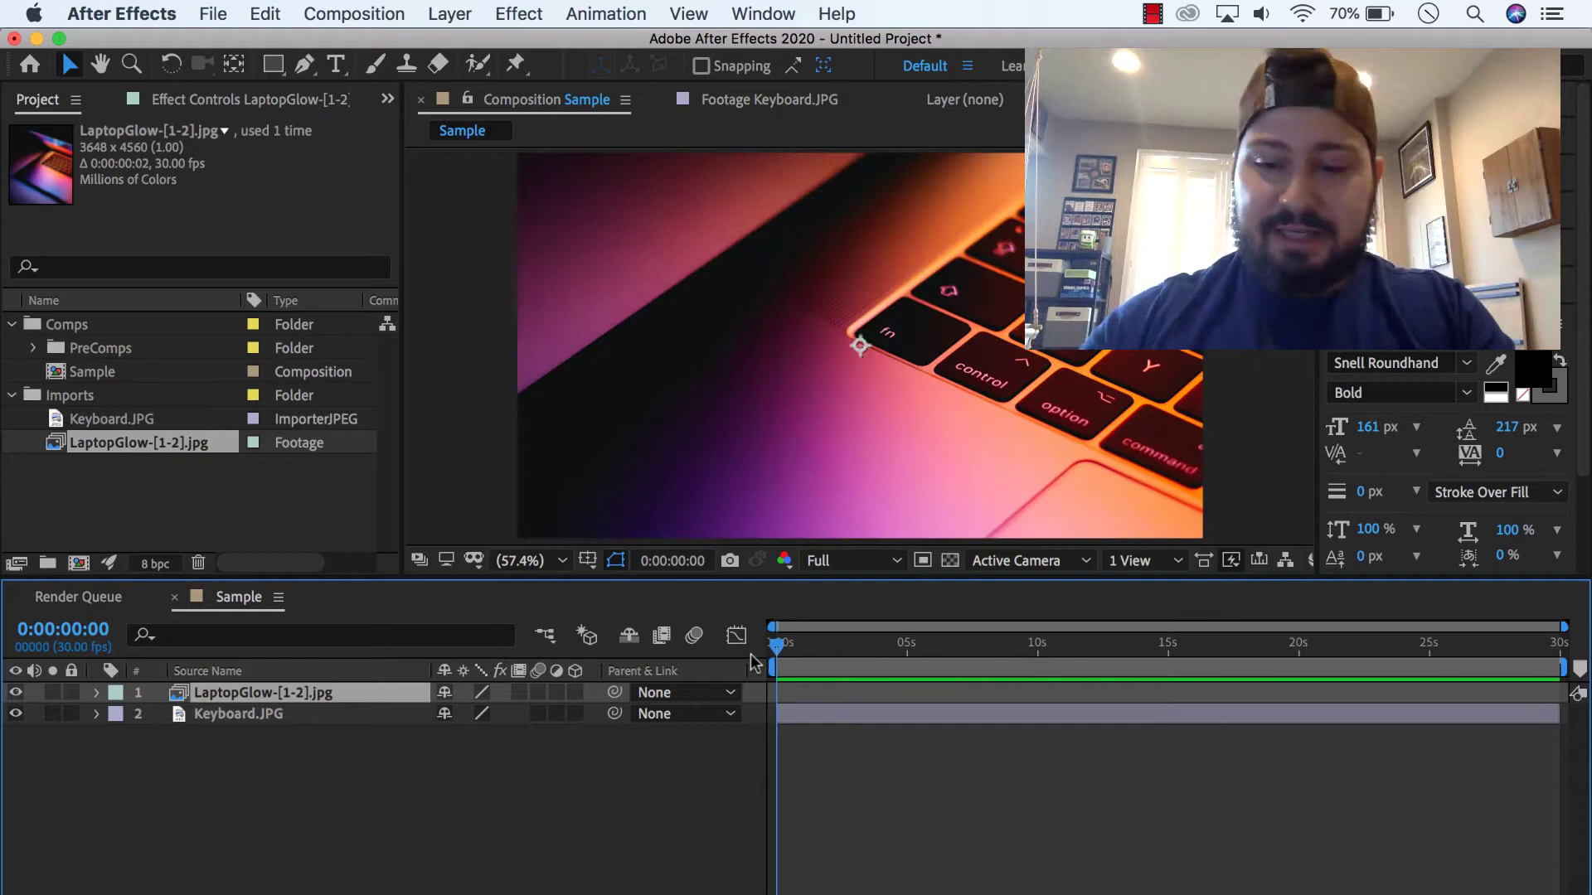
pyautogui.press(';')
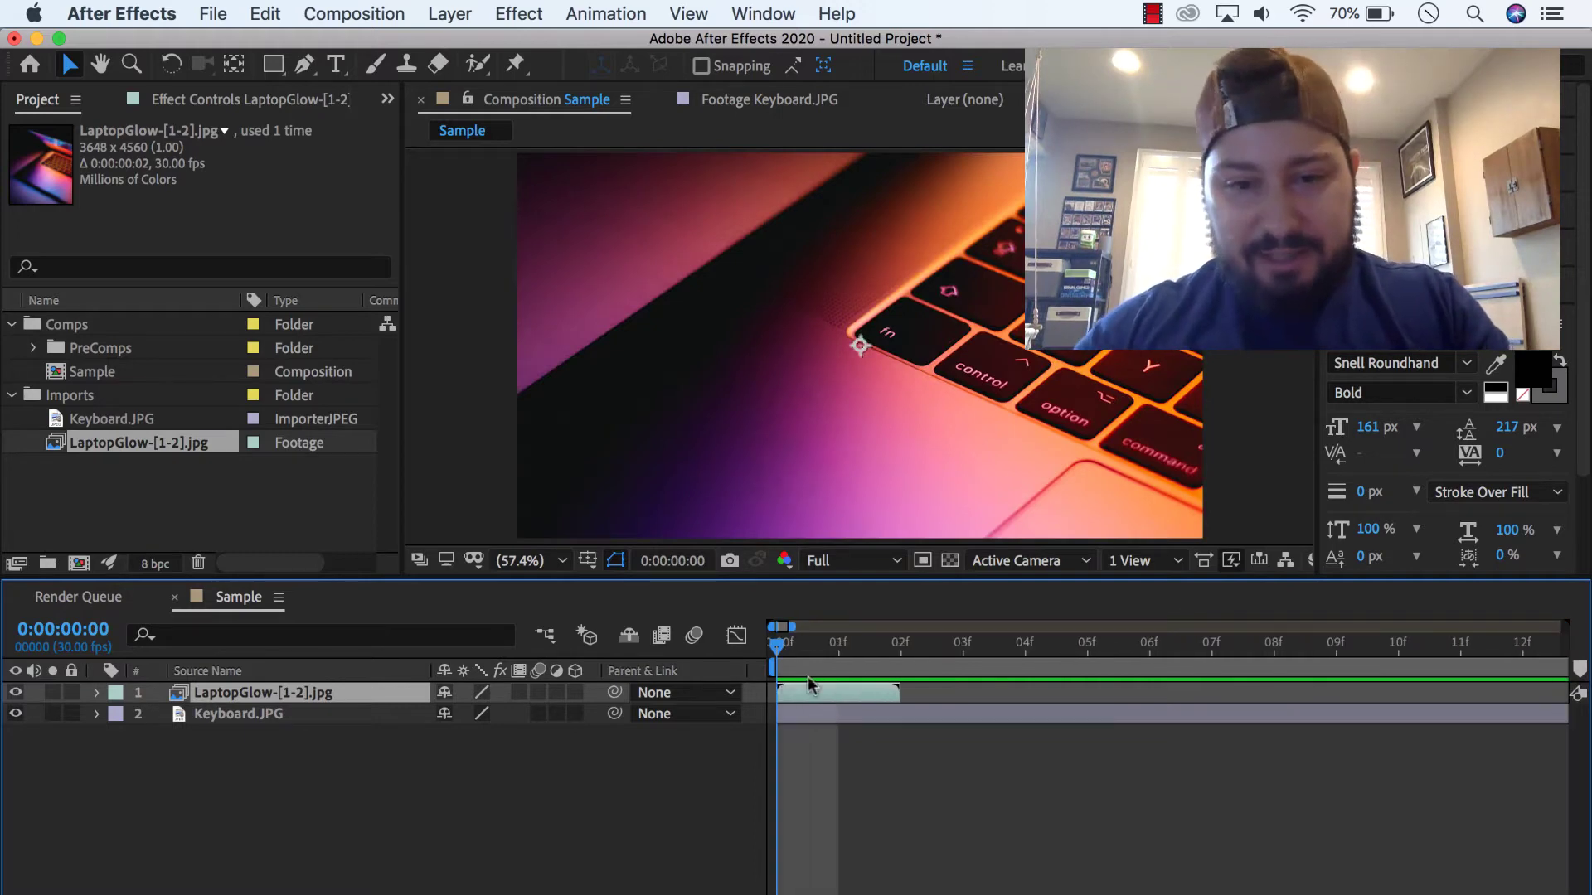
pyautogui.moveTo(794, 656)
pyautogui.mouseDown()
pyautogui.moveTo(777, 649)
pyautogui.moveTo(848, 655)
pyautogui.mouseUp()
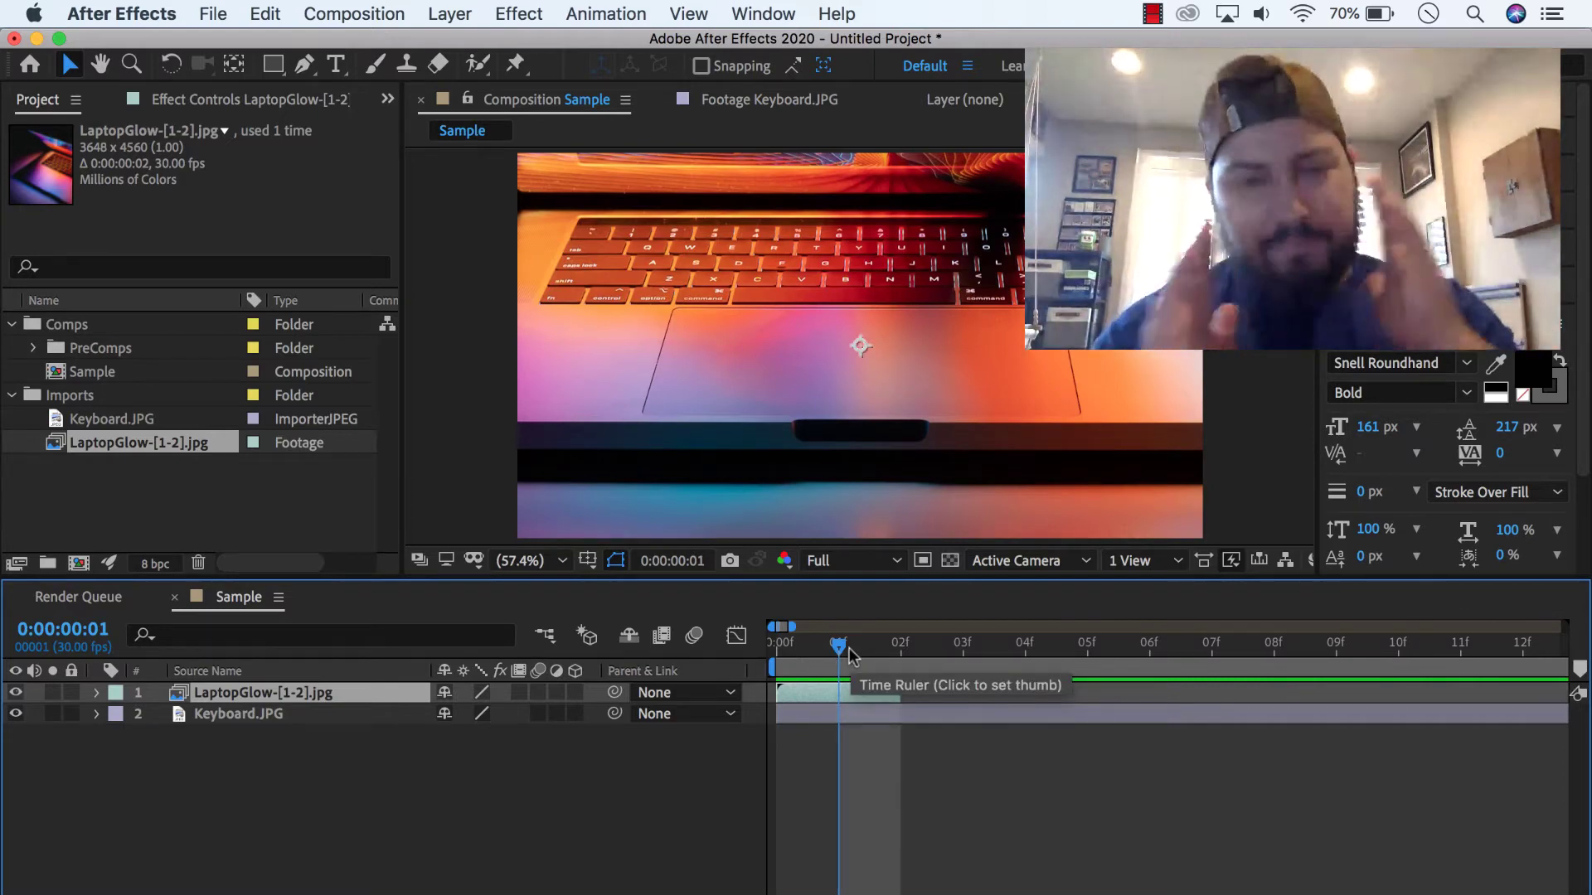
# Select the Imports folder and open the Import File window
pyautogui.click(241, 483)
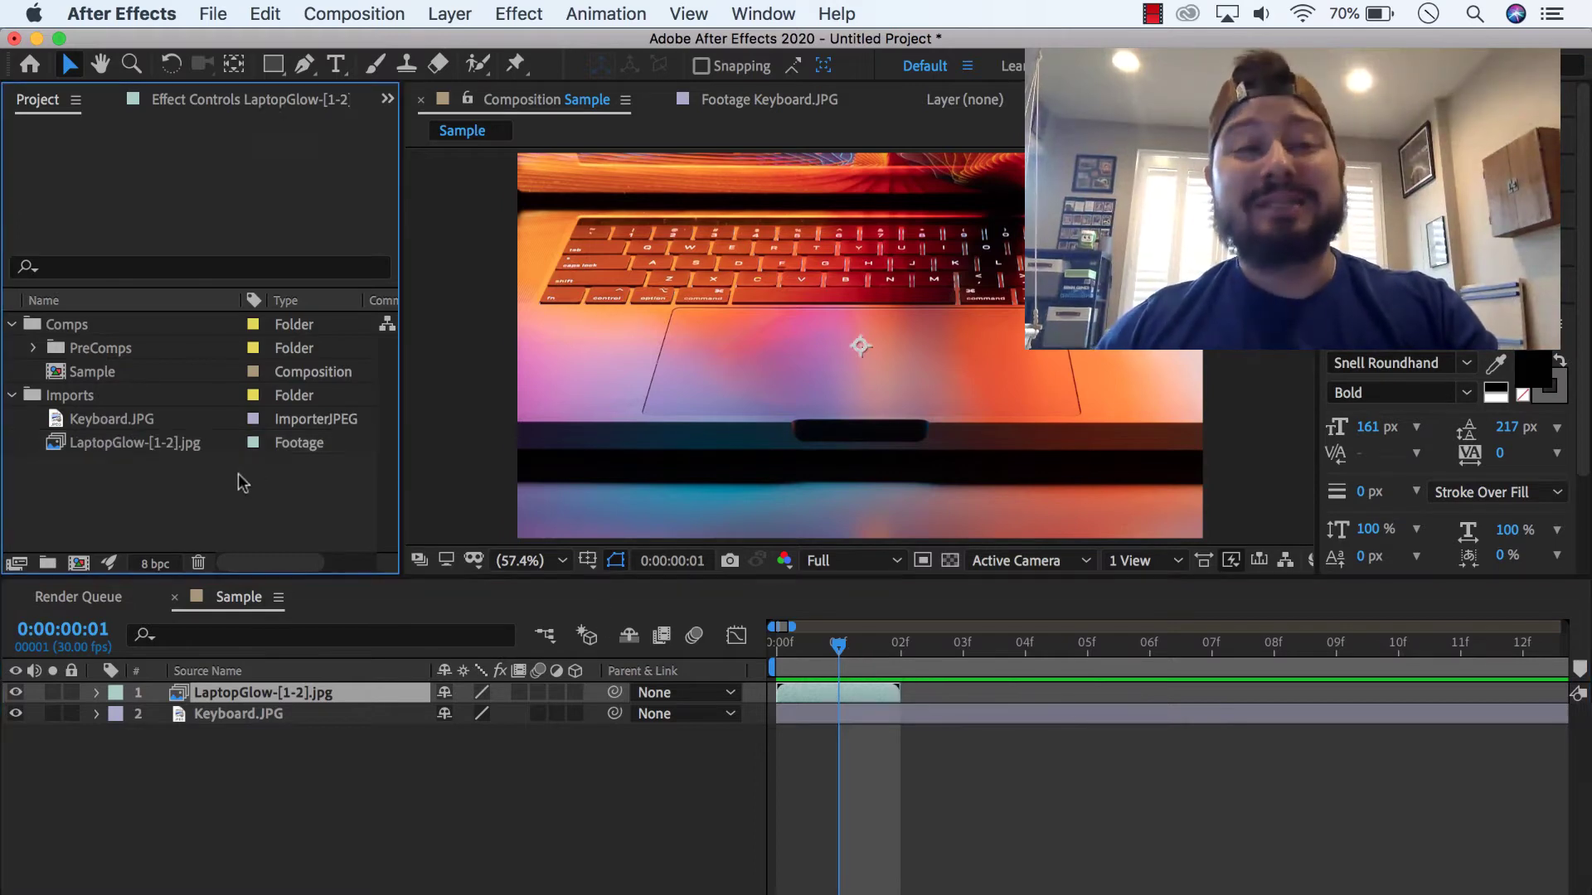
pyautogui.click(94, 396)
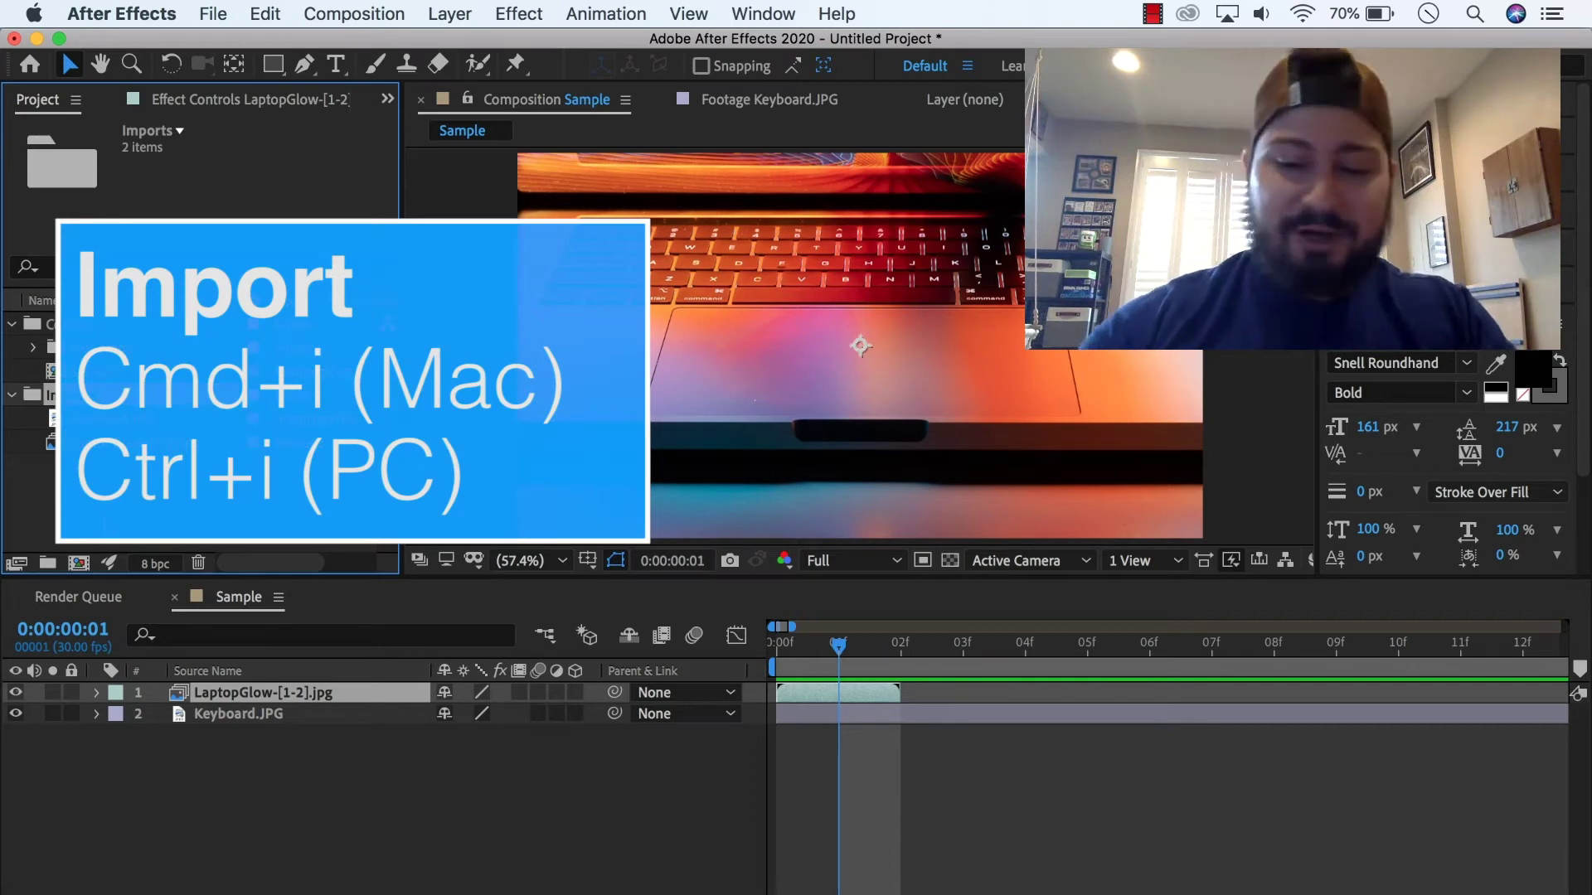
pyautogui.press('super+i')
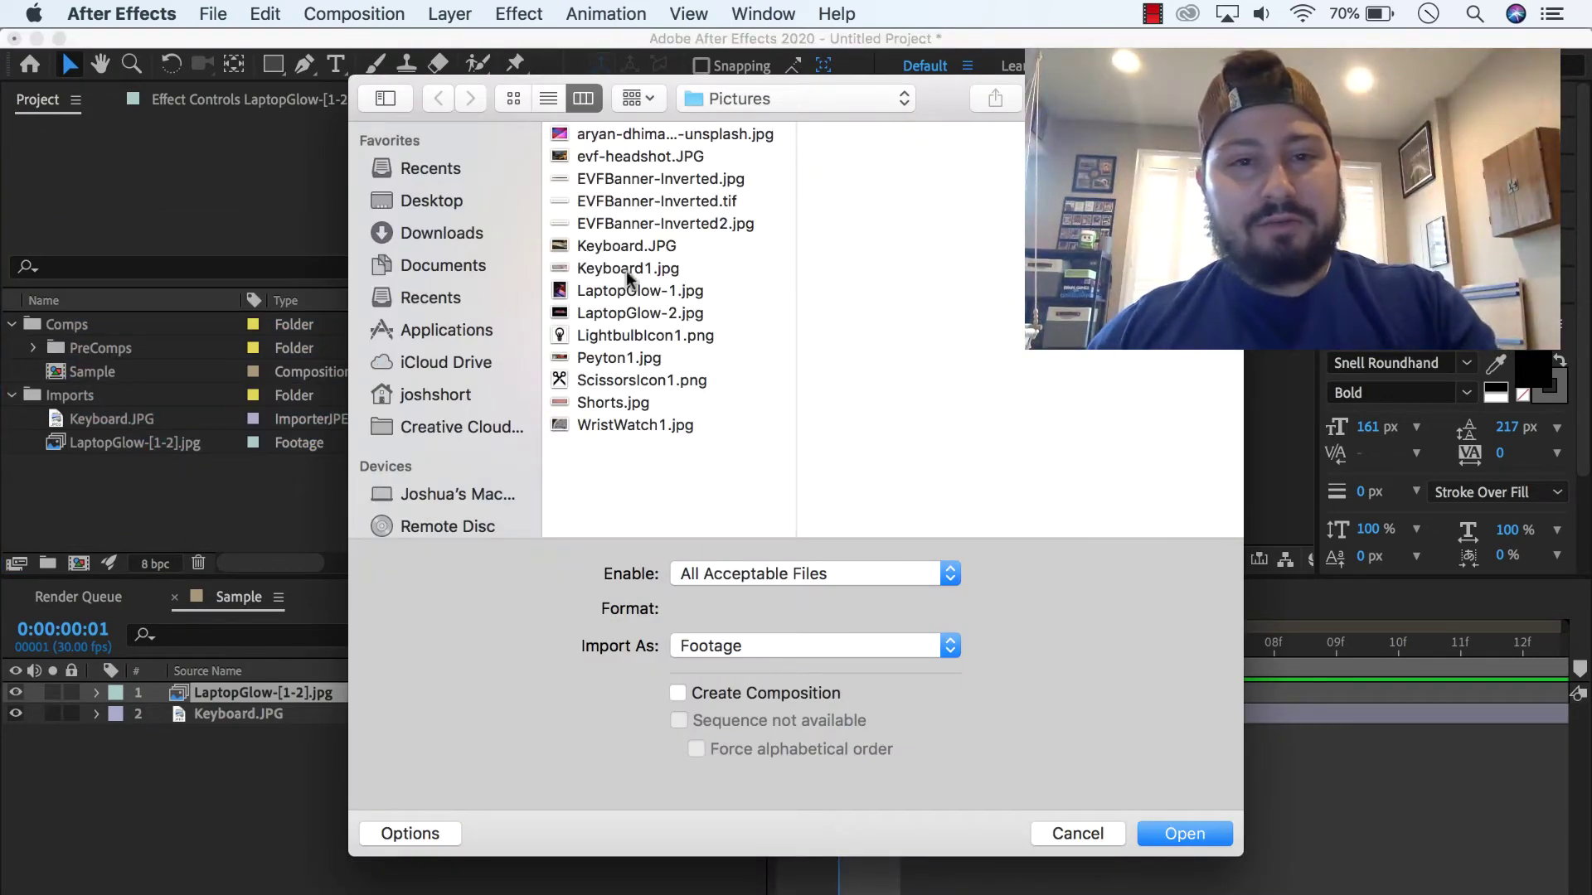
# Browse LaptopGlow-1.jpg, LaptopGlow-2.jpg and LightbulbIcon1.png in the Pictures folder
pyautogui.click(638, 288)
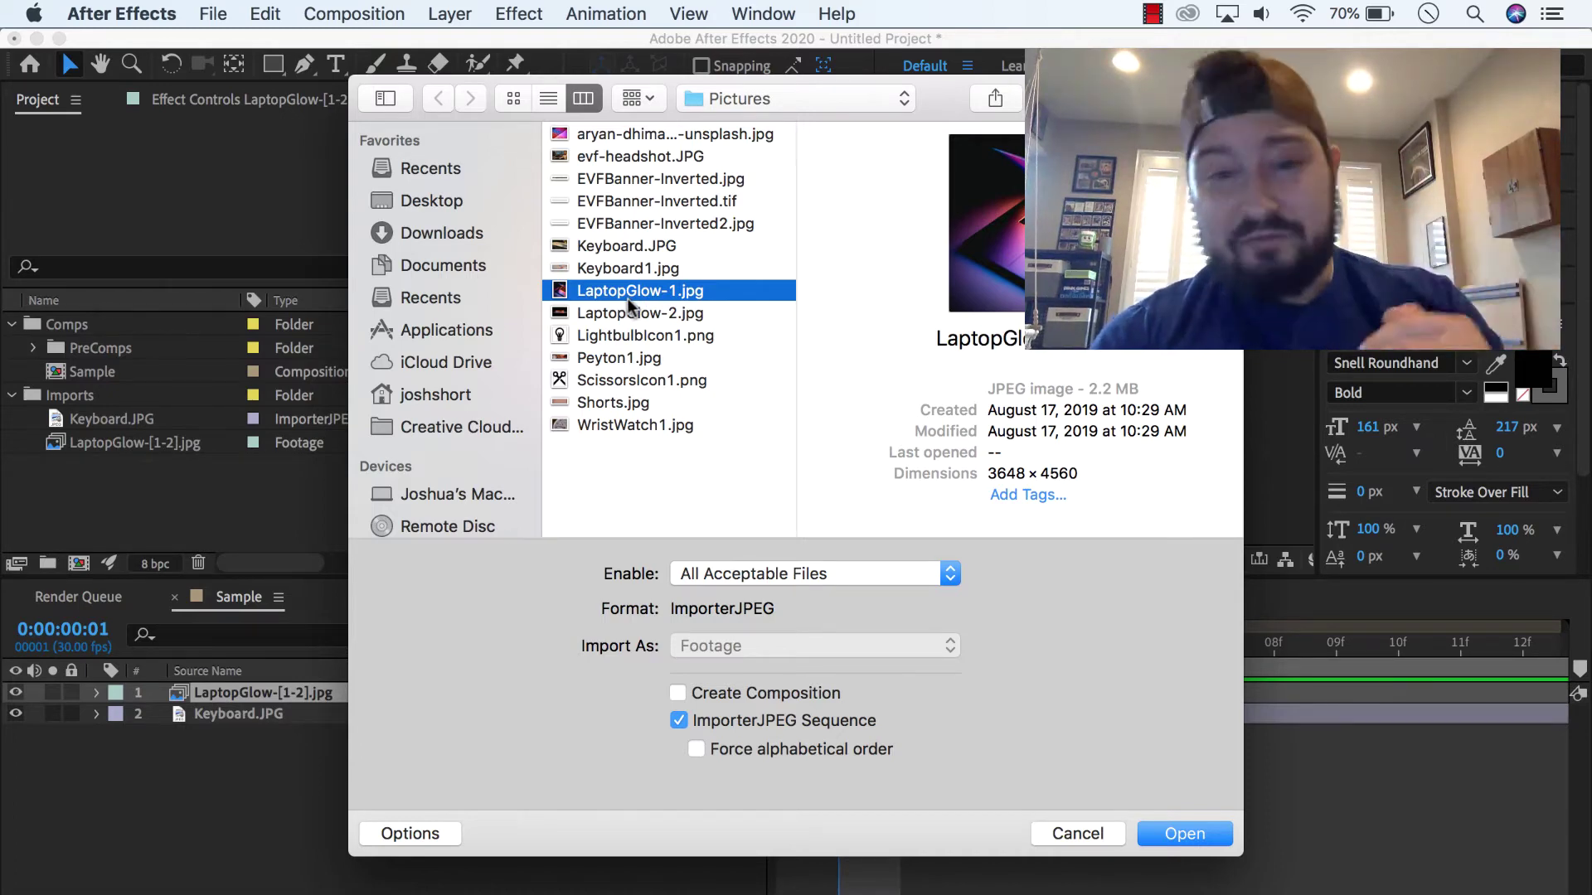
pyautogui.click(639, 316)
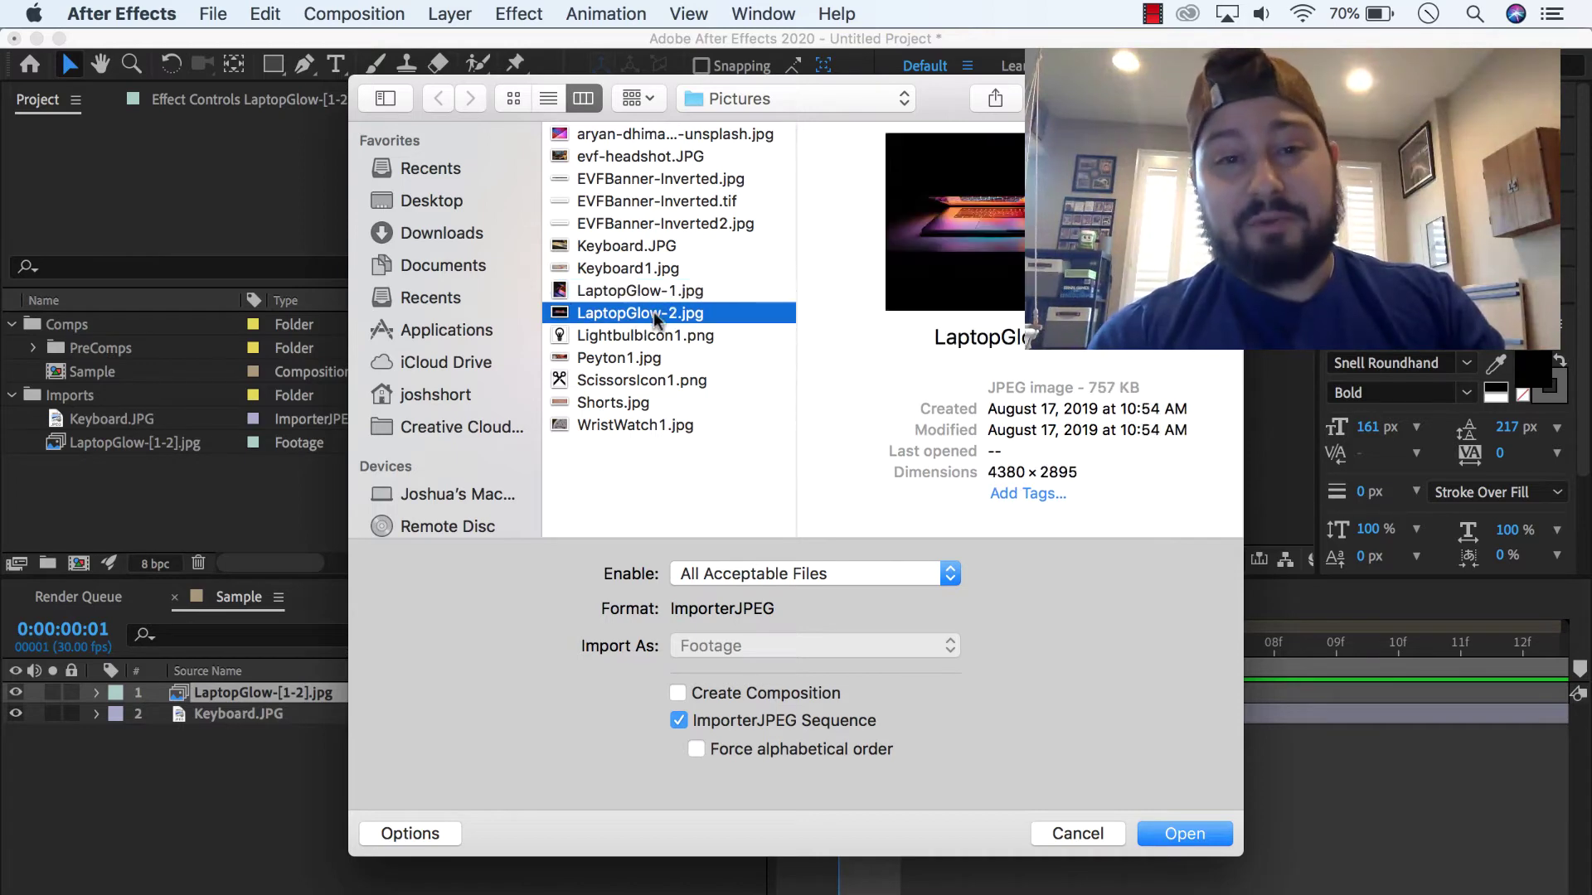
pyautogui.press('Up')
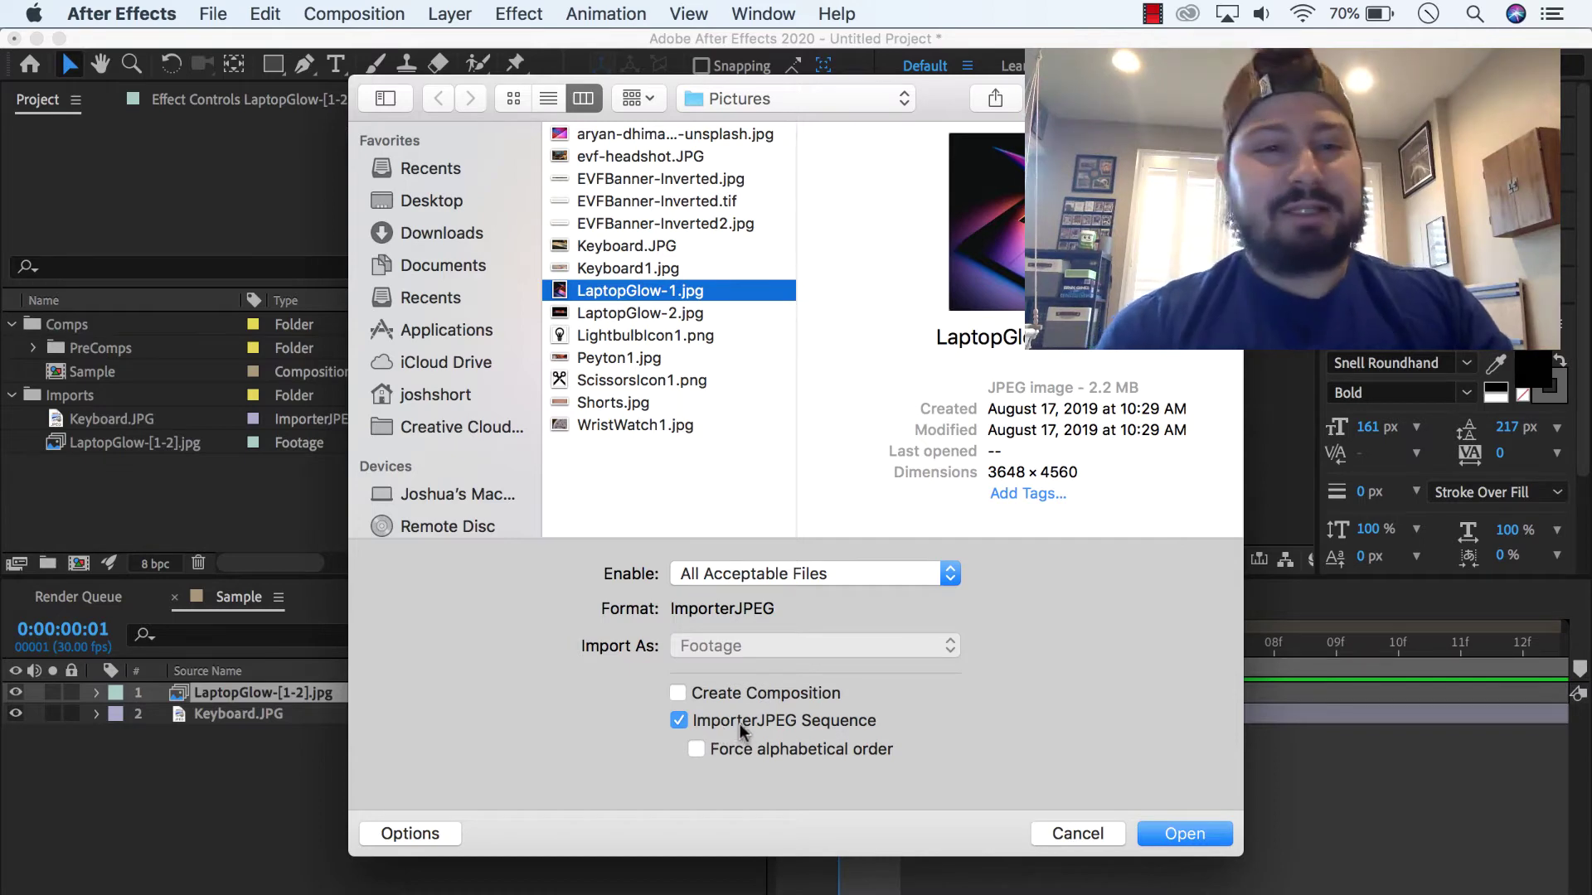
pyautogui.click(638, 334)
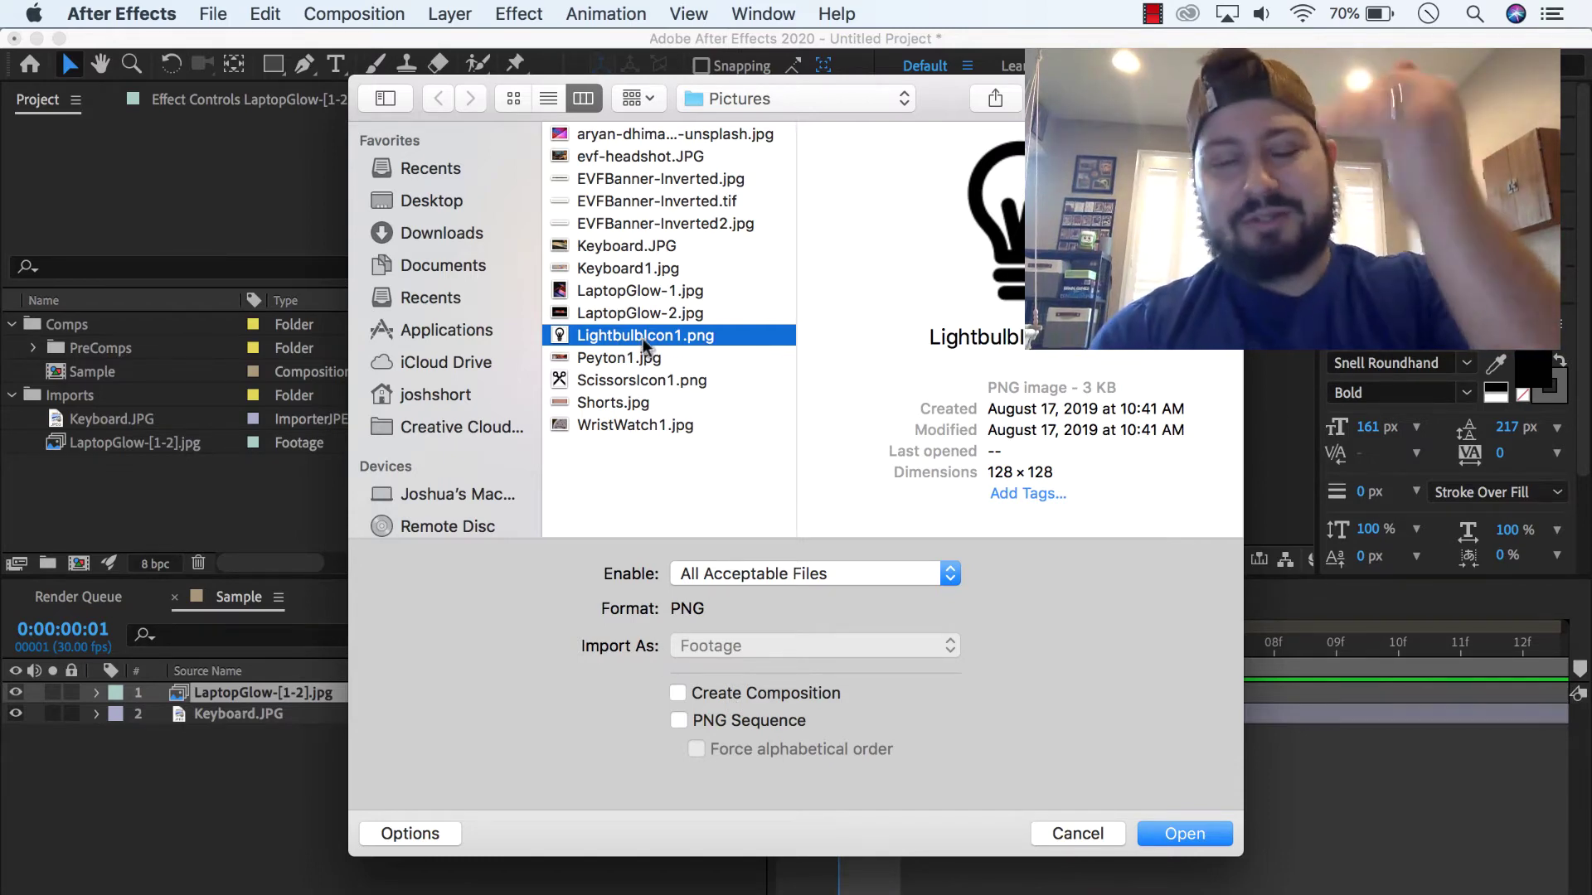
# Compare LightbulbIcon1.png with LaptopGlow-1.jpg, finally selecting LaptopGlow-1.jpg
pyautogui.click(613, 293)
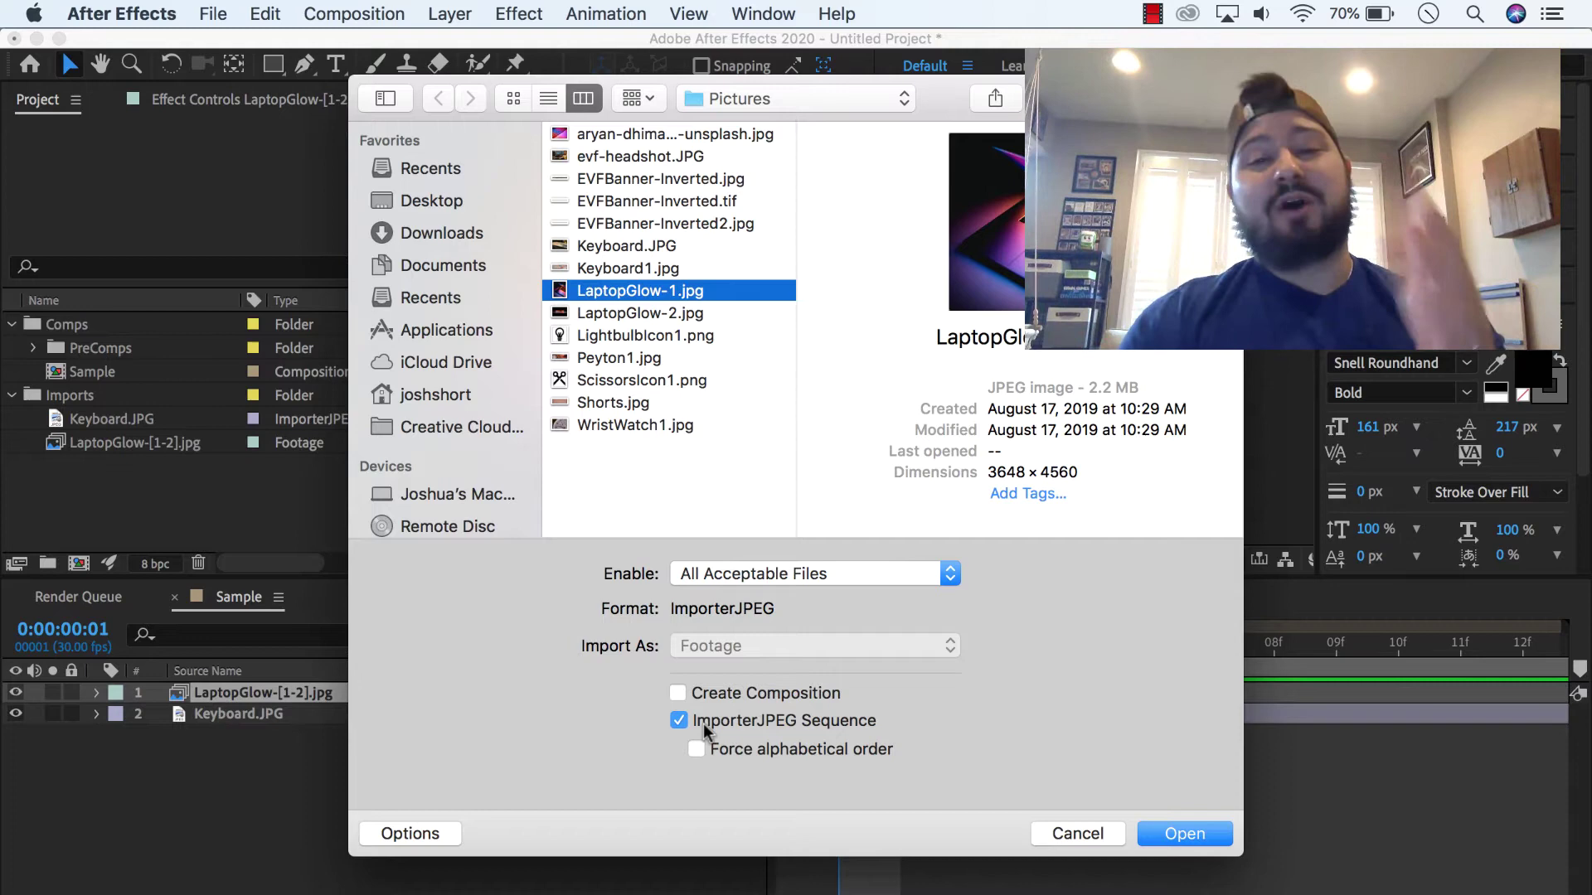
pyautogui.click(664, 337)
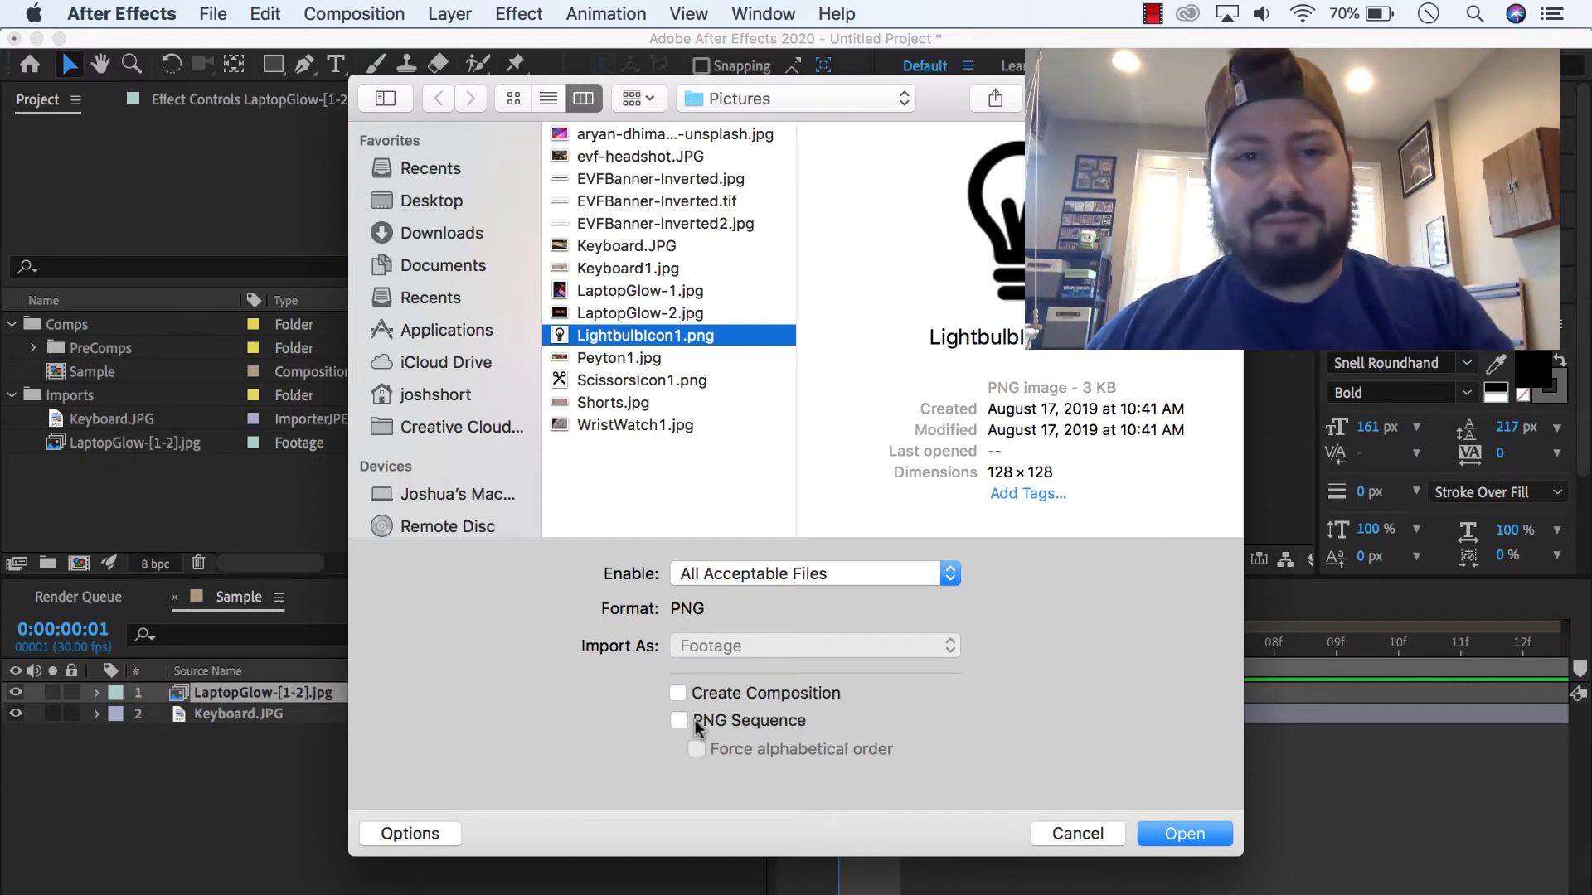
pyautogui.click(655, 296)
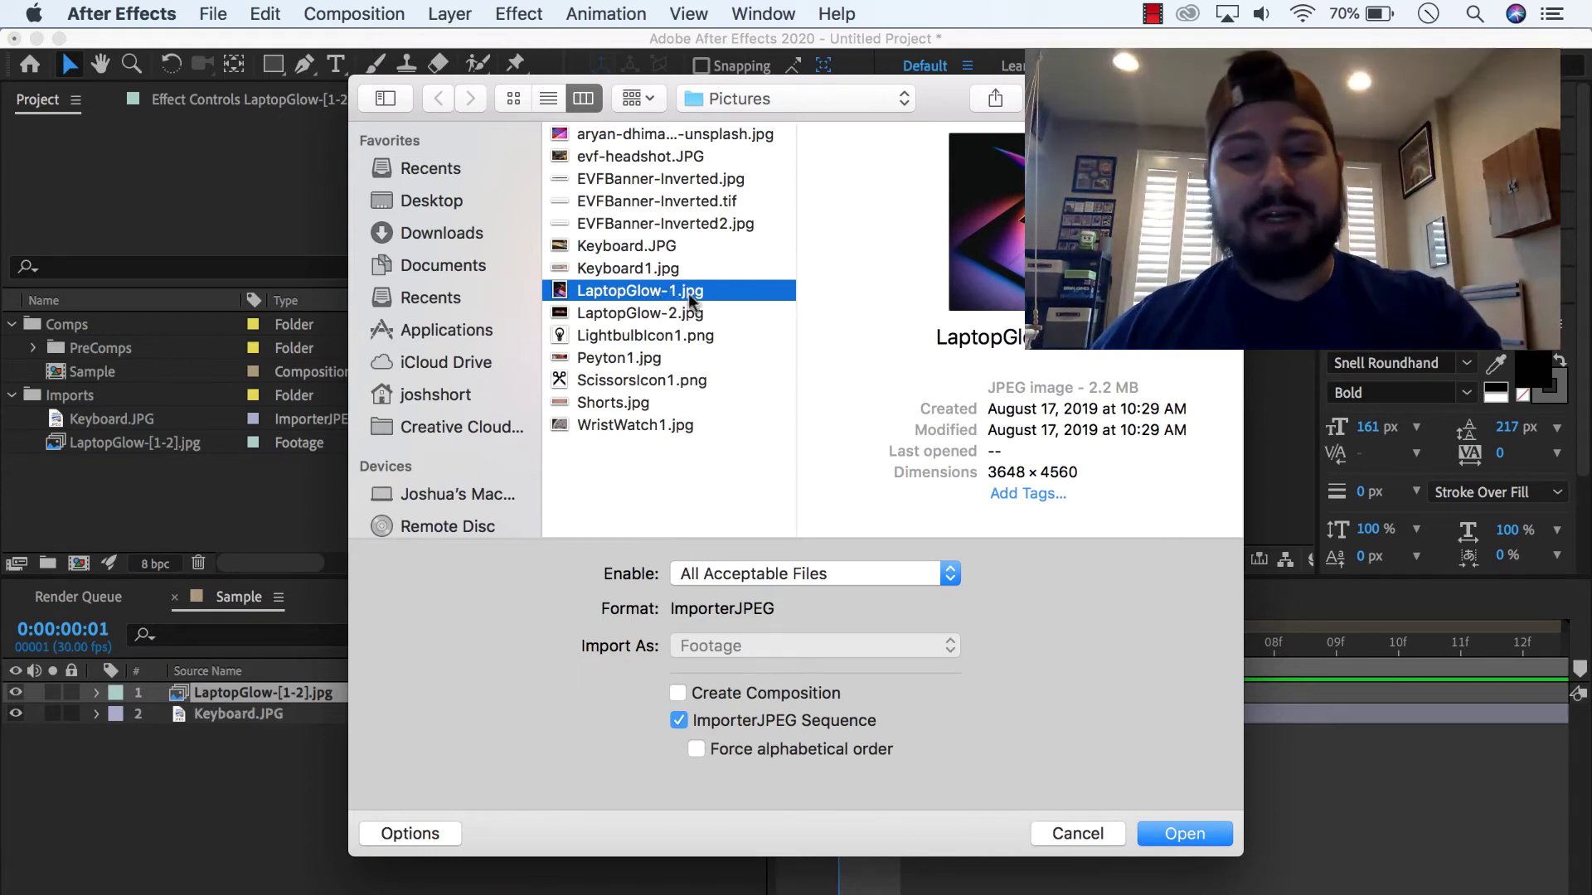
# Import LaptopGlow-1.jpg as a single still, with ImporterJPEG Sequence unchecked, and preview it
pyautogui.click(708, 725)
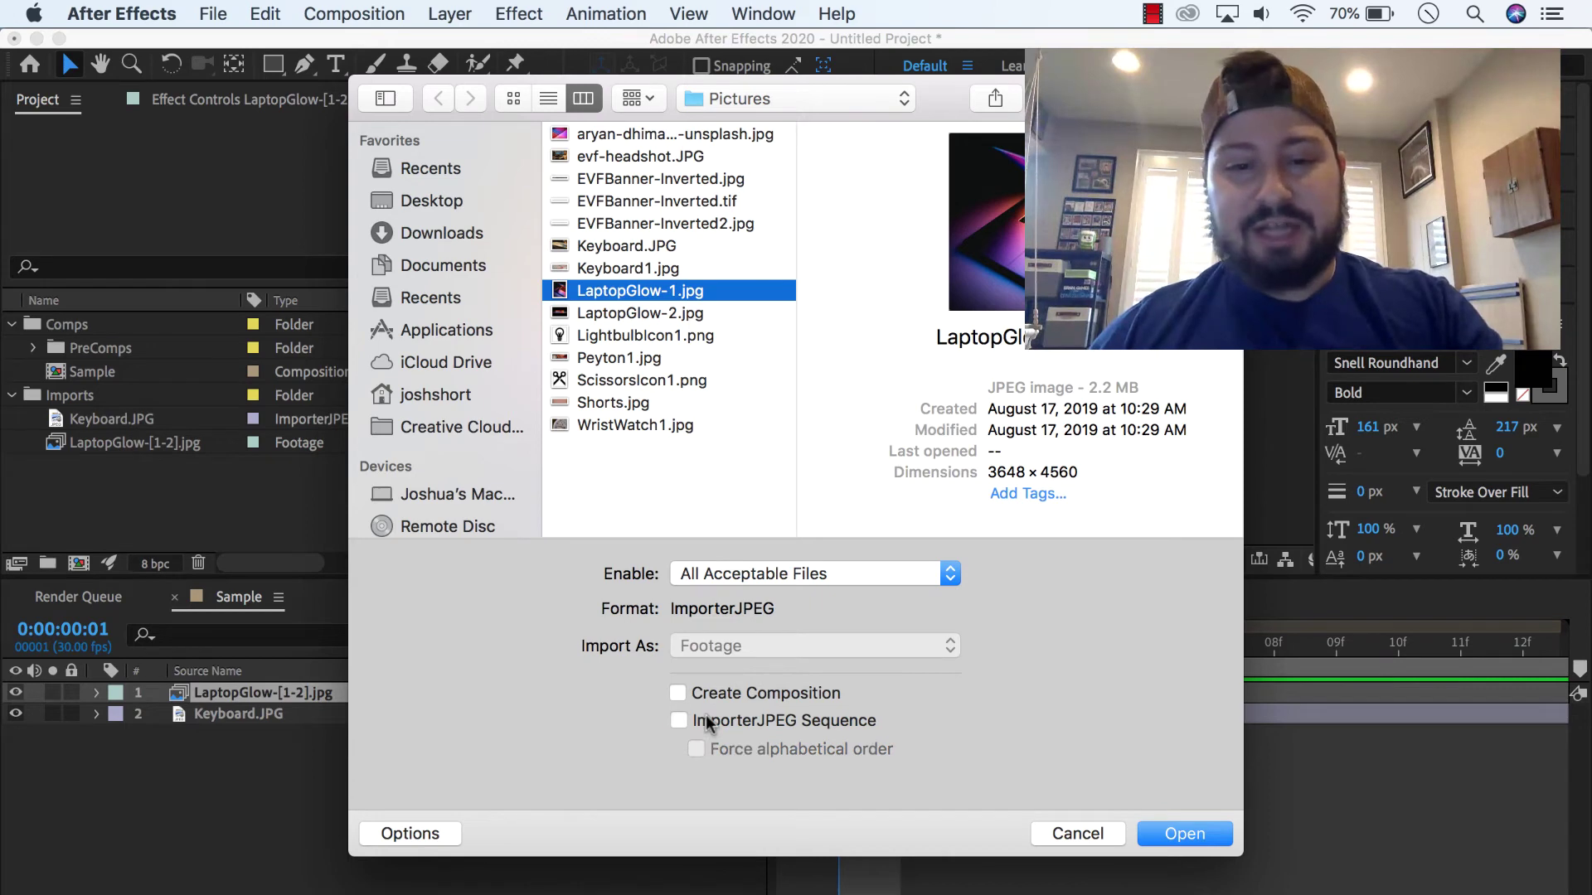
pyautogui.click(1160, 834)
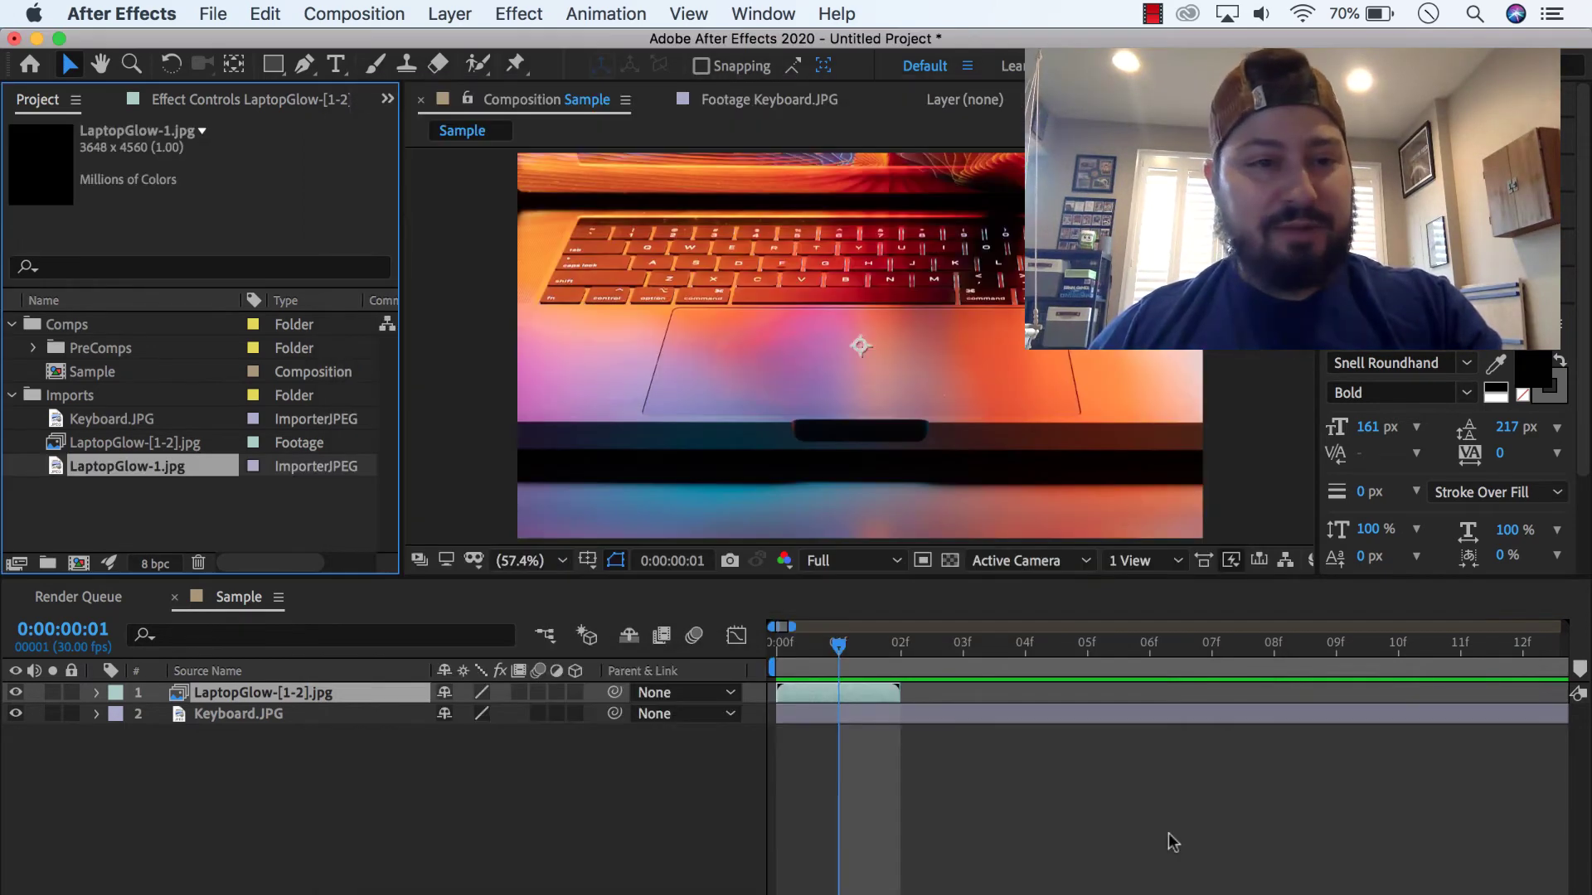
pyautogui.doubleClick(58, 467)
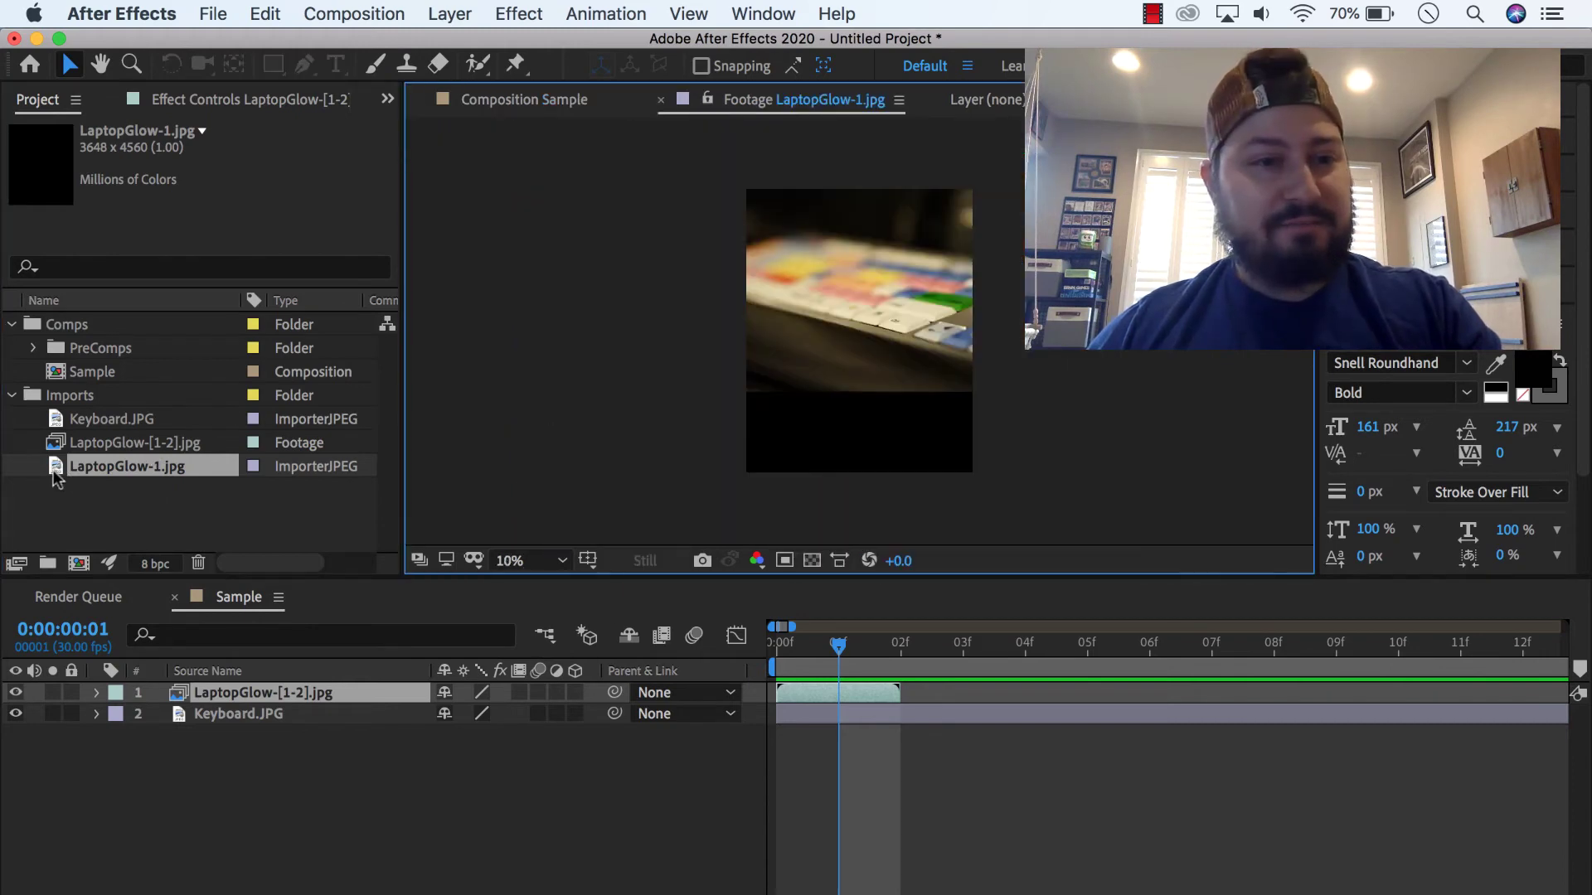
# Add LaptopGlow-1.jpg as Sample's top layer and zoom the ruler out to seconds
pyautogui.click(56, 470)
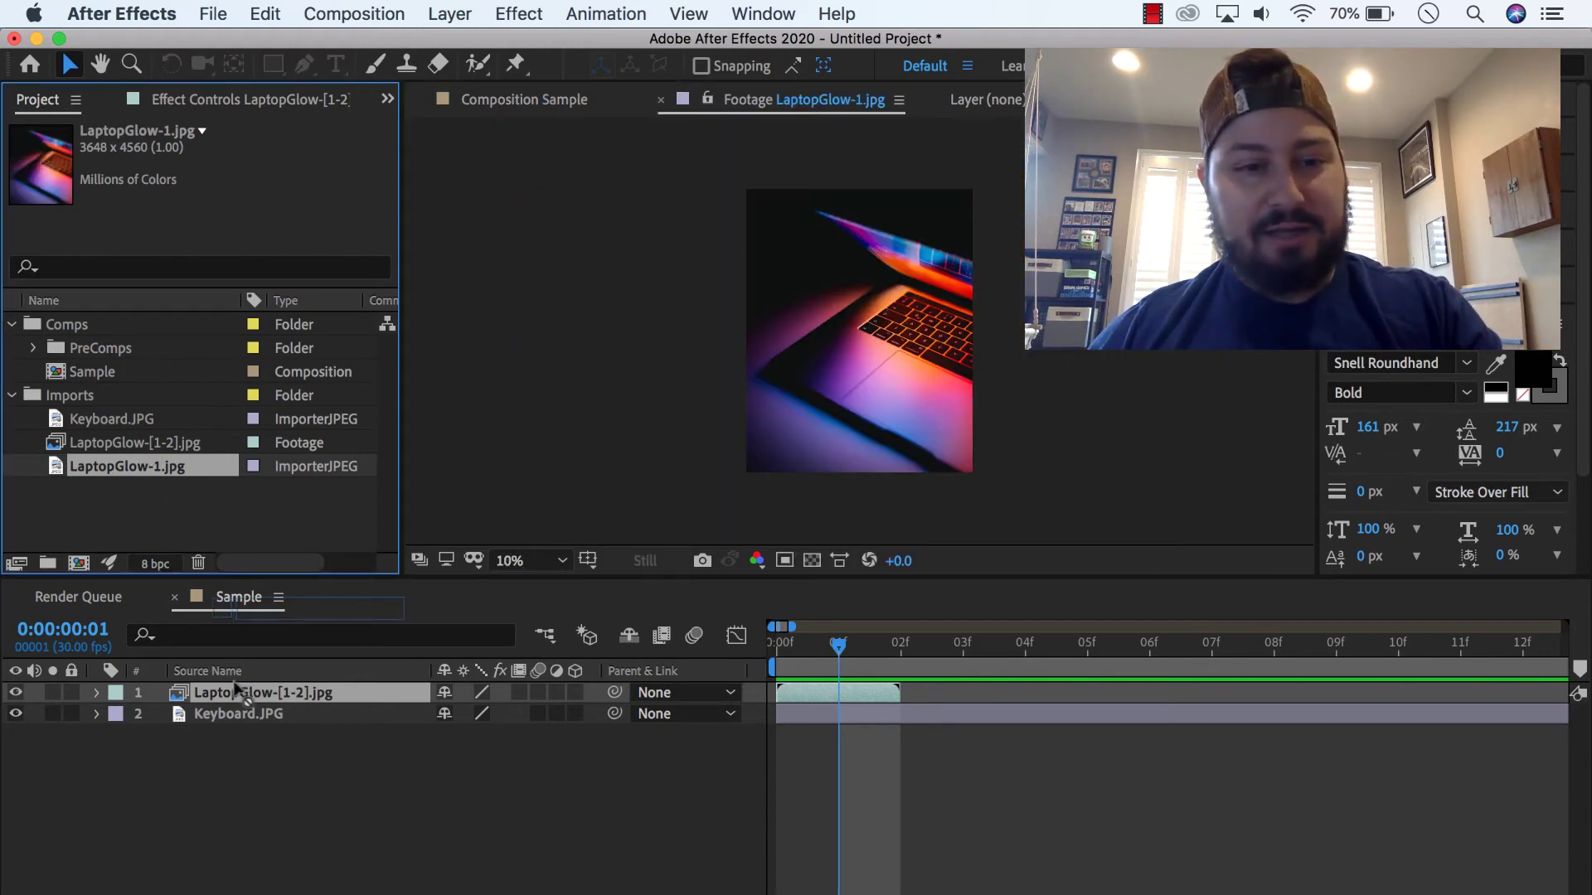
pyautogui.moveTo(236, 693); pyautogui.dragTo(239, 699)
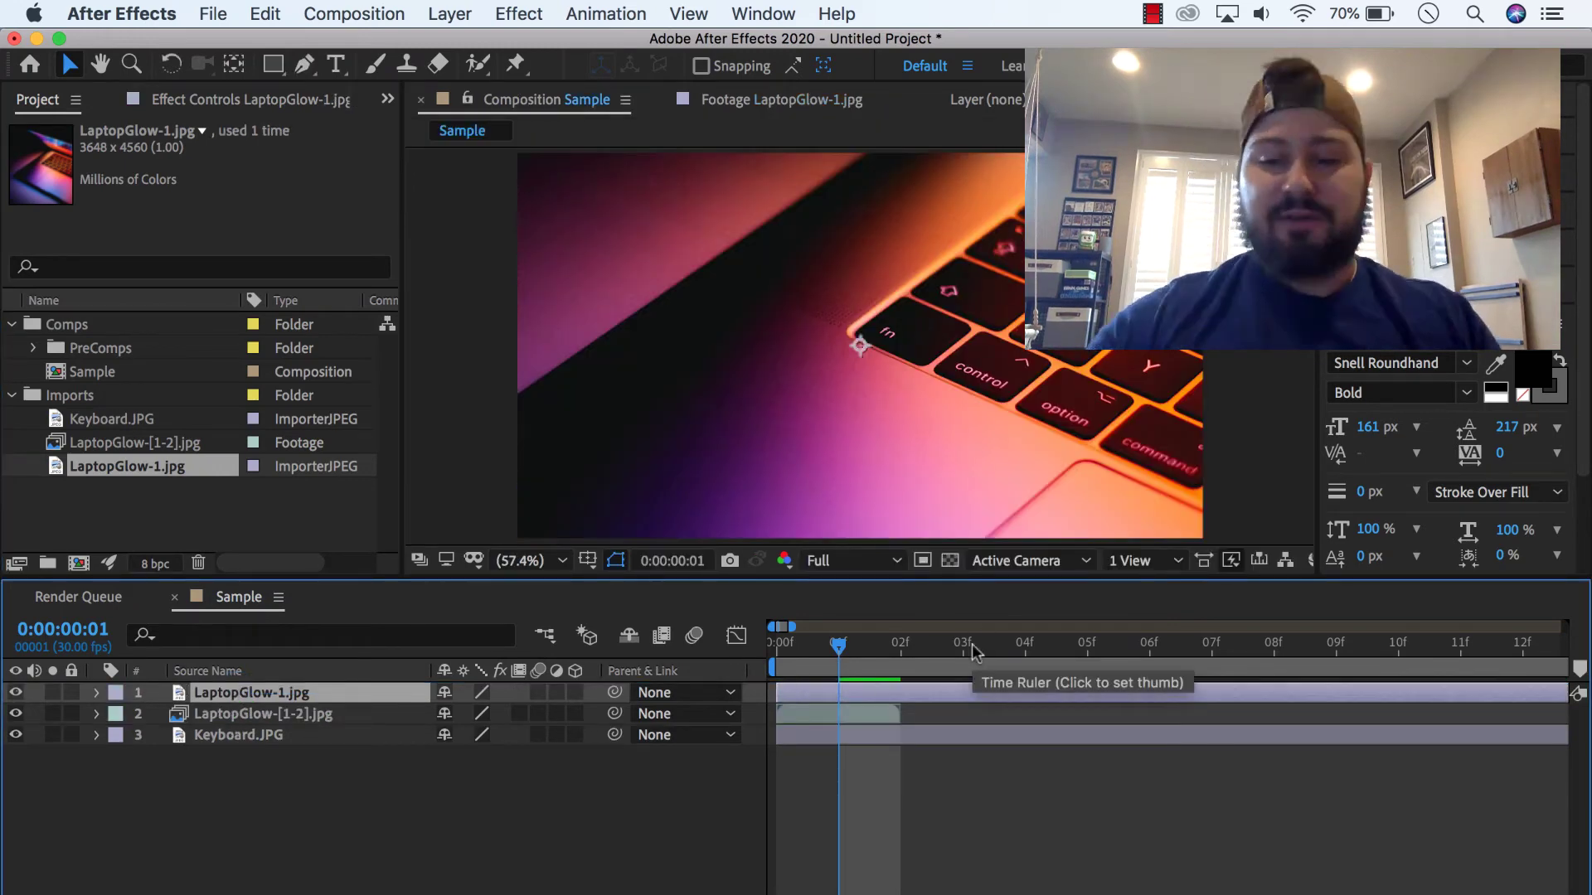
pyautogui.press('-')
pyautogui.press('-')
pyautogui.press('-')
pyautogui.press('-')
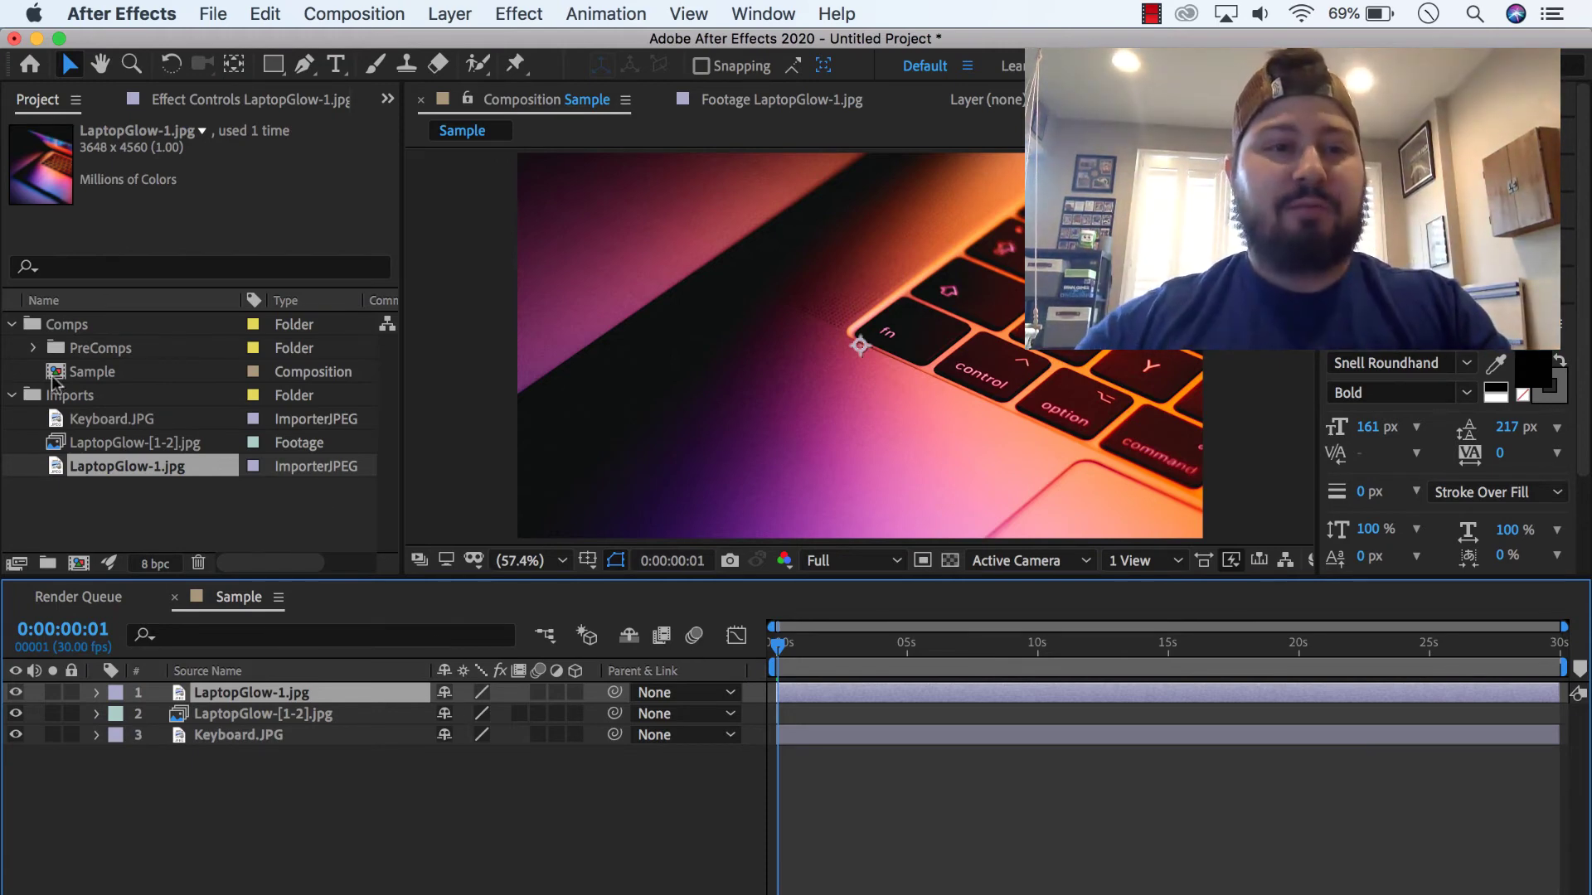
# From the Imports folder, open Import File again and select LaptopGlow-1.jpg
pyautogui.click(71, 395)
pyautogui.press('super+i')
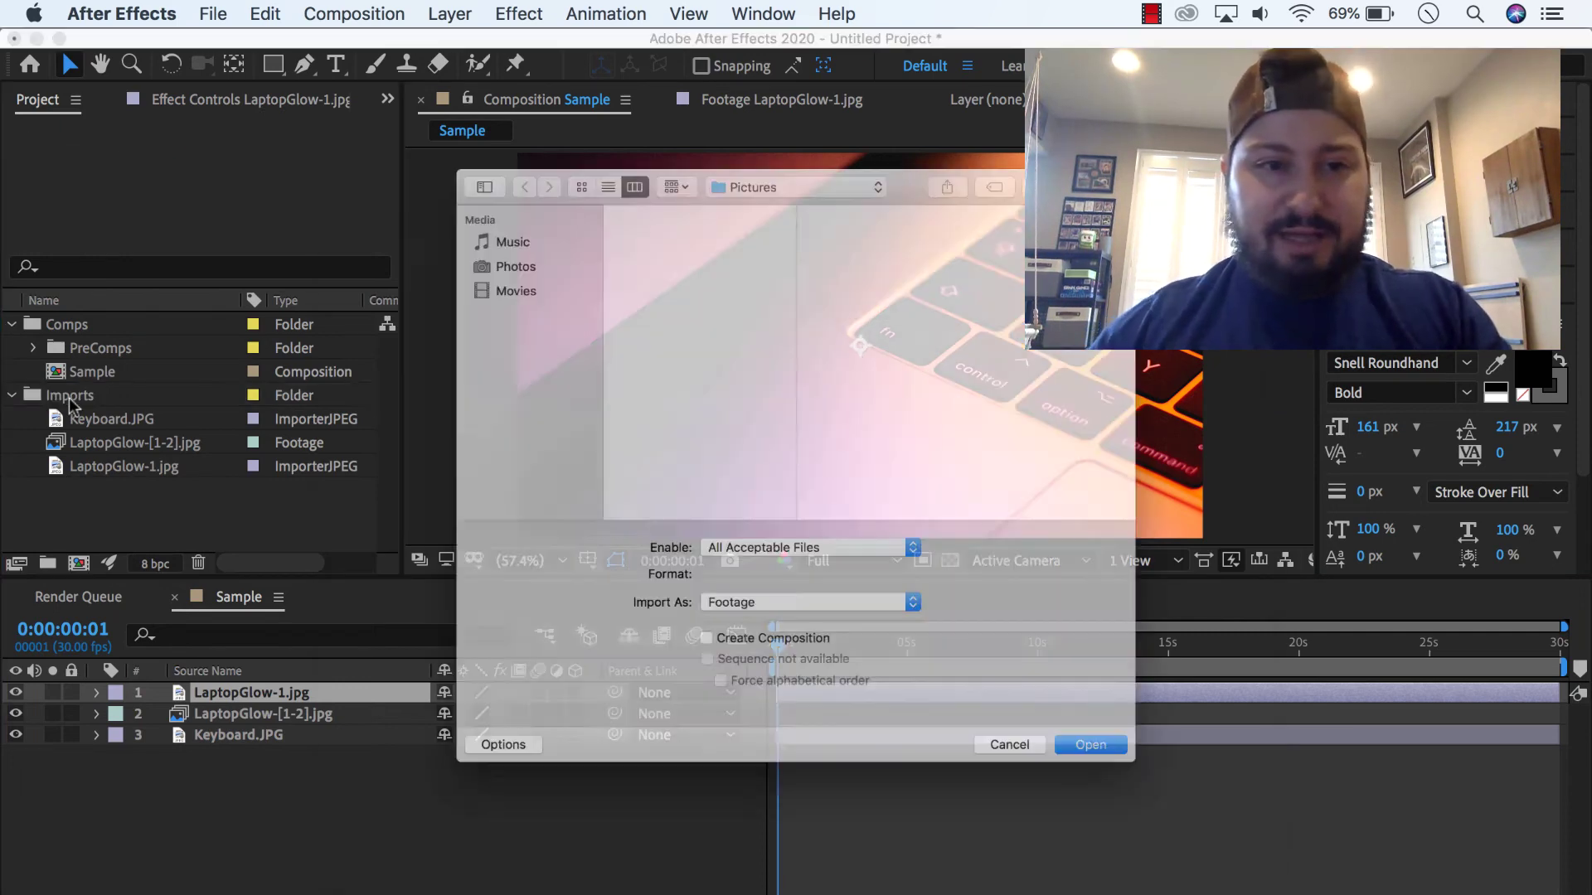
pyautogui.click(651, 290)
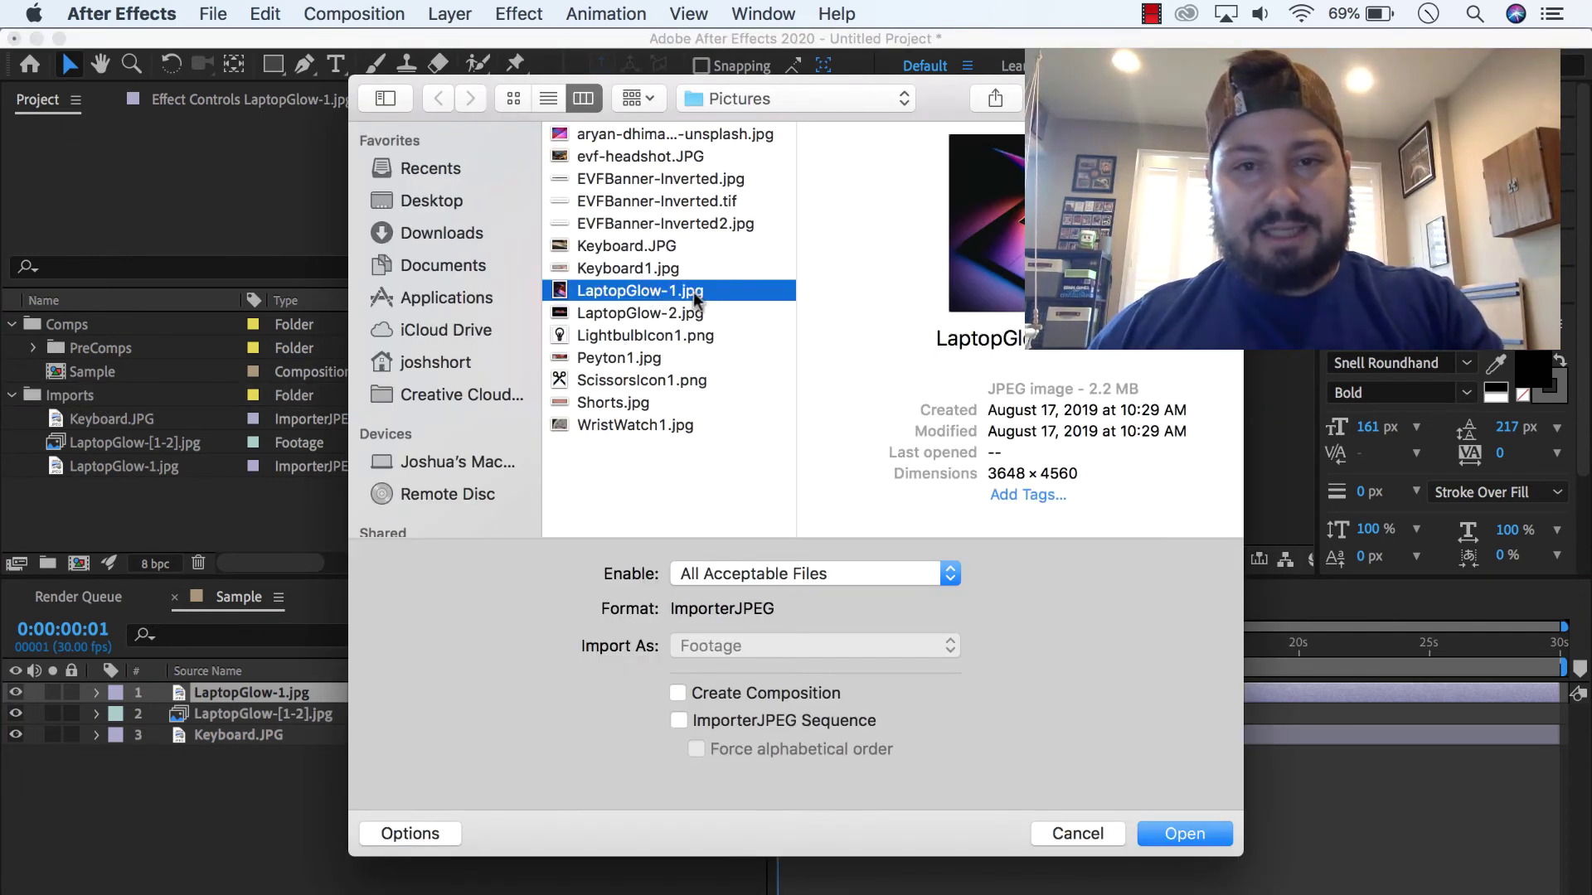